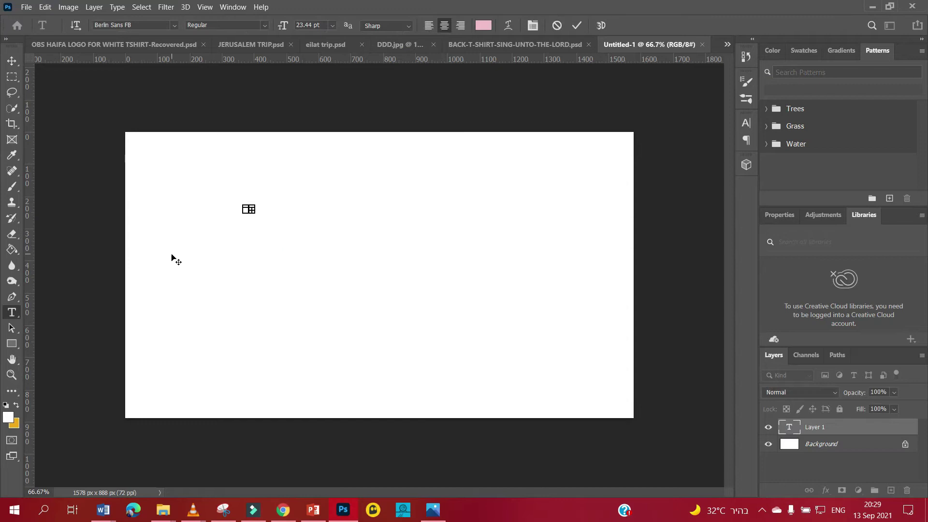
# Set white drop-shadowed 'Trip to bethlehem' lettering over the full-canvas sunset winding-road photo
pyautogui.click(764, 511)
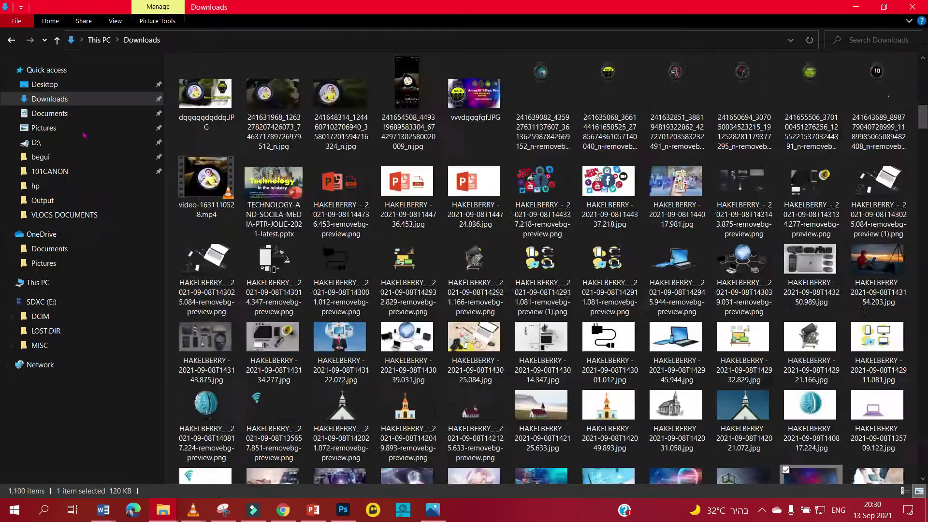
pyautogui.moveTo(923, 116); pyautogui.dragTo(911, 299)
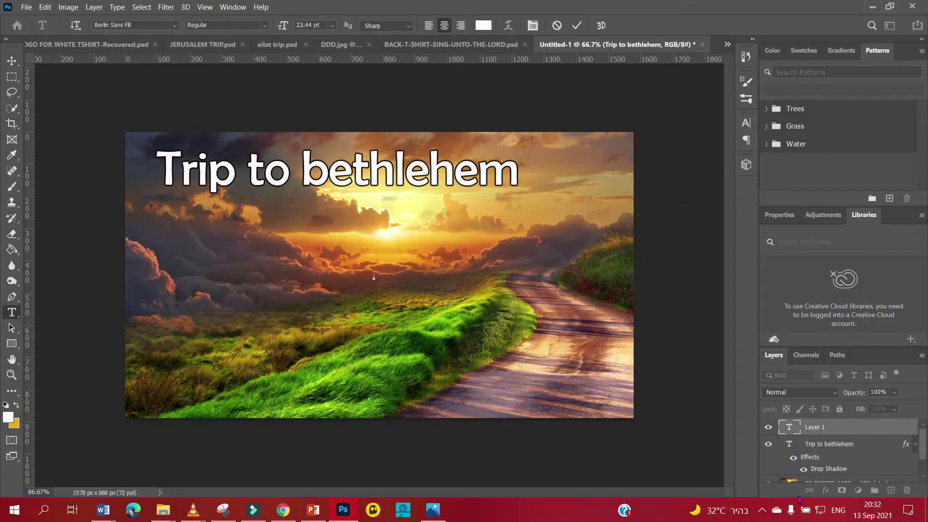
pyautogui.click(798, 502)
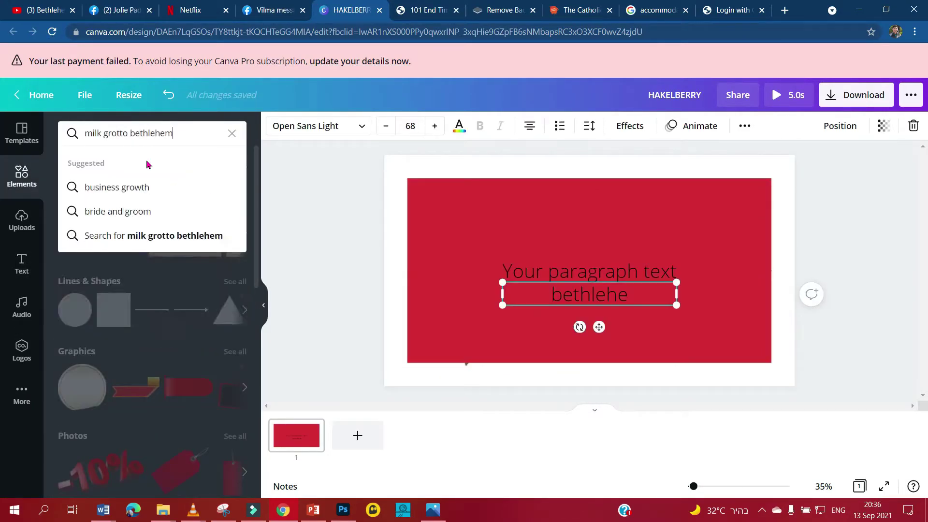
# Search 'milk grotto bethlehem' and add the church and grotto interior photos to the design
pyautogui.press('Return')
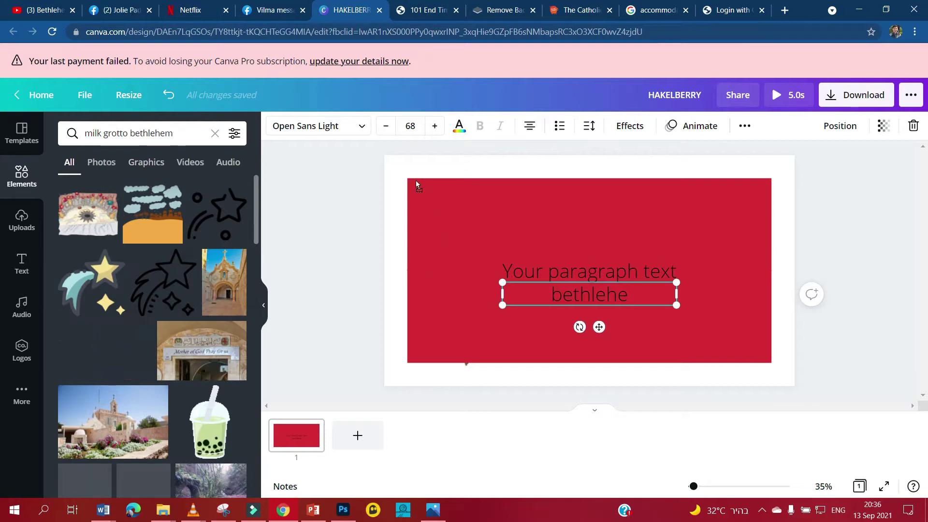
pyautogui.moveTo(105, 350); pyautogui.dragTo(580, 284)
pyautogui.scroll(-3, 145, 290)
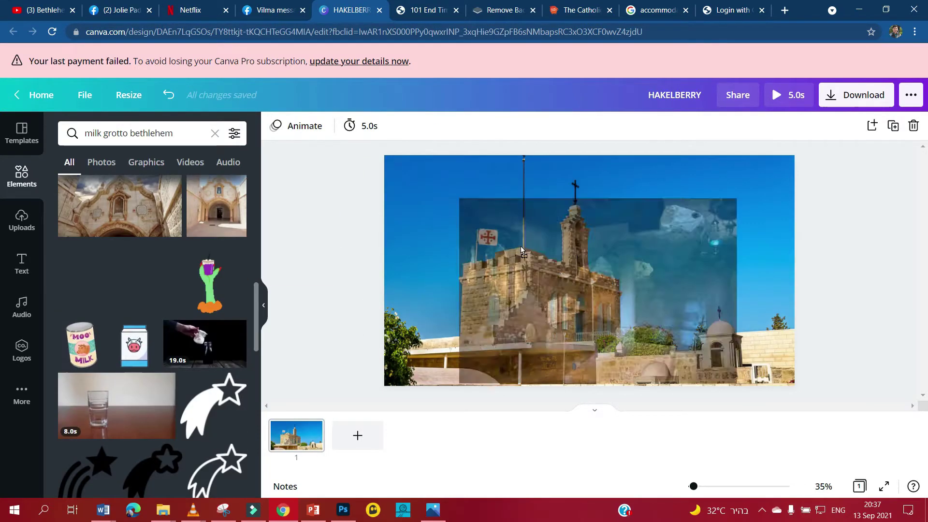
pyautogui.moveTo(113, 279); pyautogui.dragTo(704, 216)
pyautogui.scroll(-1, 139, 370)
pyautogui.scroll(-3, 139, 369)
pyautogui.scroll(-3, 145, 375)
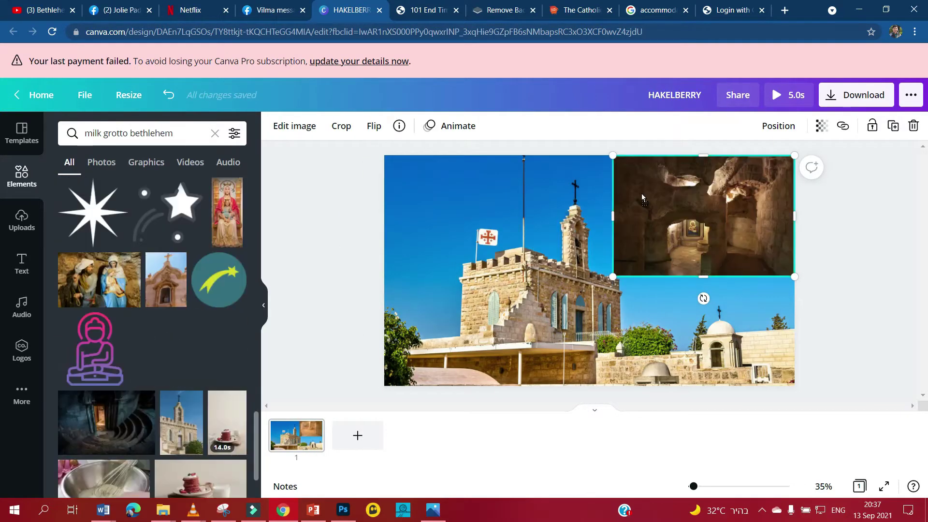
pyautogui.scroll(-2, 164, 382)
# Download the collage as a JPG and place it on the right of the poster
pyautogui.click(856, 94)
pyautogui.click(792, 295)
pyautogui.click(165, 509)
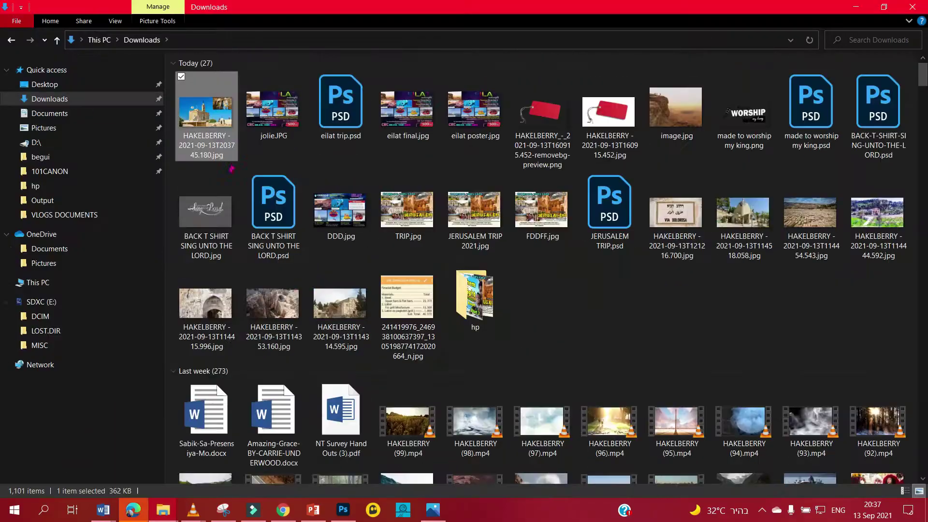
pyautogui.moveTo(450, 371); pyautogui.dragTo(474, 352)
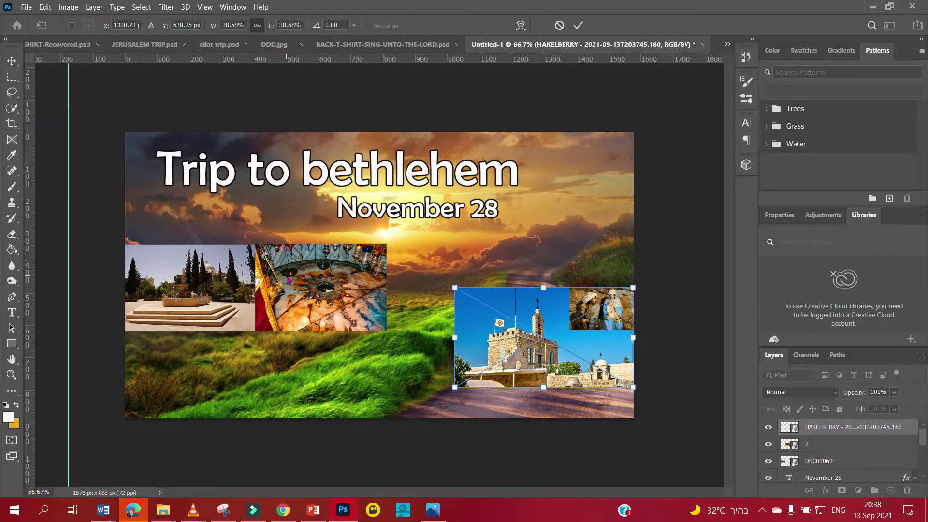
# Confirm the church collage, shift the star grotto photo, and move and enlarge the fountain photo
pyautogui.press('Return')
pyautogui.moveTo(365, 294); pyautogui.dragTo(417, 341)
pyautogui.press('Return')
pyautogui.moveTo(193, 290); pyautogui.dragTo(193, 334)
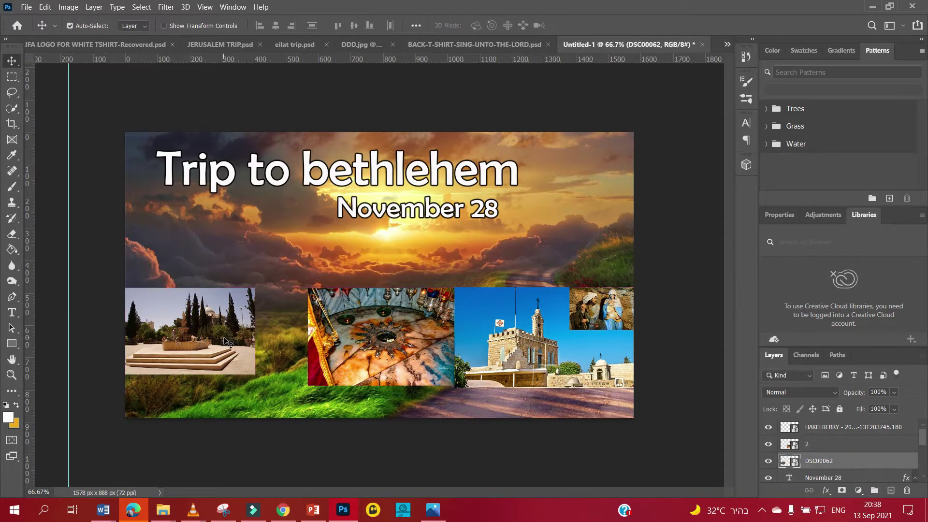
pyautogui.hotkey('ctrl', 't')
pyautogui.moveTo(255, 370); pyautogui.dragTo(290, 385)
# Stretch the star grotto photo left to meet the fountain, then bring in a mountain photo
pyautogui.press('Return')
pyautogui.click(381, 338)
pyautogui.hotkey('ctrl', 't')
pyautogui.moveTo(308, 337); pyautogui.dragTo(290, 337)
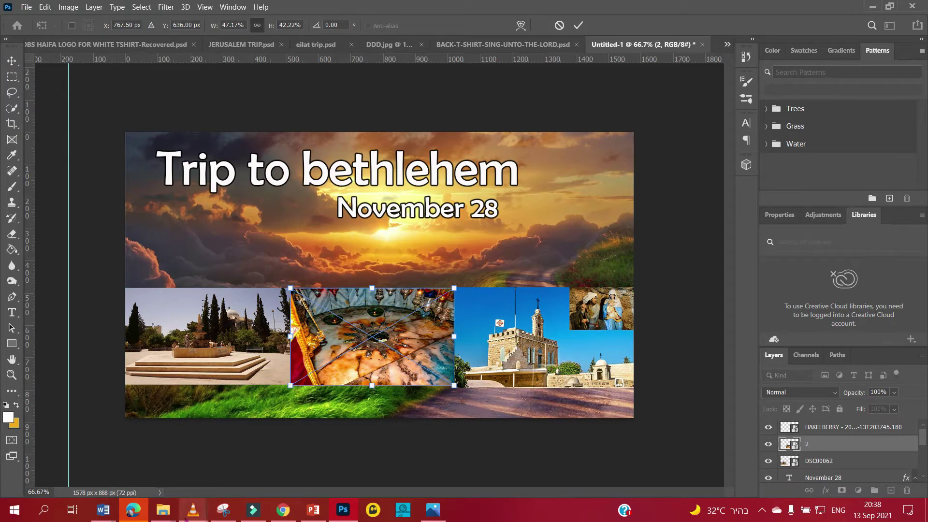
pyautogui.moveTo(343, 510)
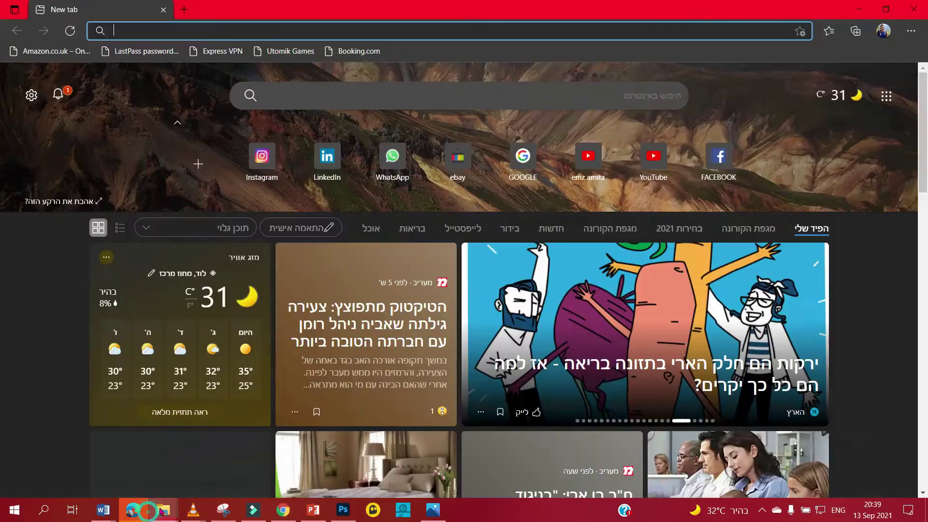
pyautogui.click(163, 464)
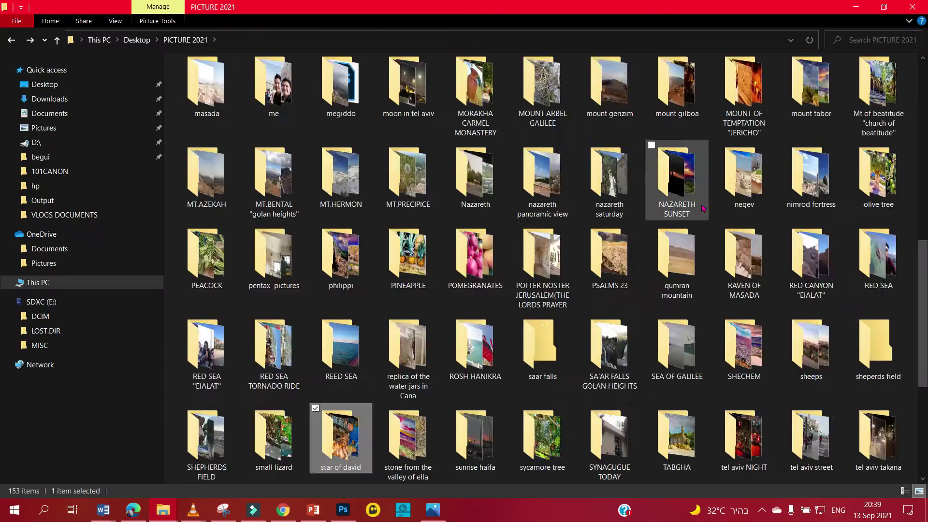
pyautogui.moveTo(704, 208)
pyautogui.mouseDown()
pyautogui.moveTo(264, 259)
pyautogui.moveTo(415, 324)
pyautogui.mouseUp()
# Scale the mountain photo beneath the title at top-left and place the price tag top-right
pyautogui.press('Return')
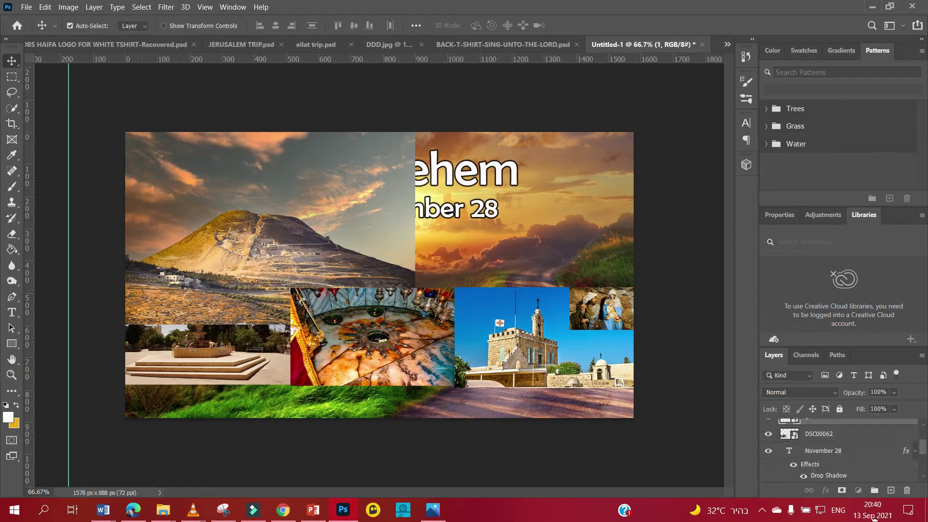
pyautogui.hotkey('ctrl', '[')
pyautogui.hotkey('ctrl', '[')
pyautogui.hotkey('ctrl', '[')
pyautogui.hotkey('ctrl', 't')
pyautogui.moveTo(414, 290); pyautogui.dragTo(454, 317)
pyautogui.press('Return')
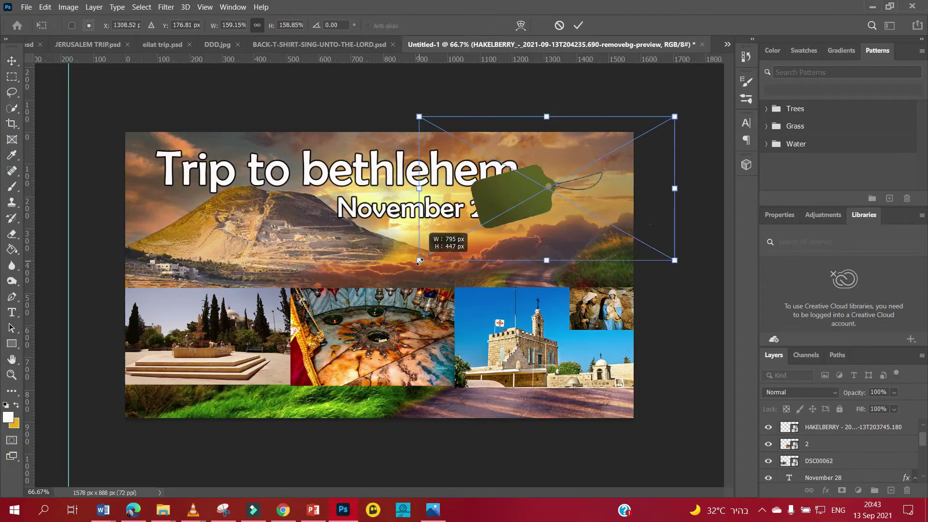
pyautogui.moveTo(379, 275); pyautogui.dragTo(590, 162)
pyautogui.press('Return')
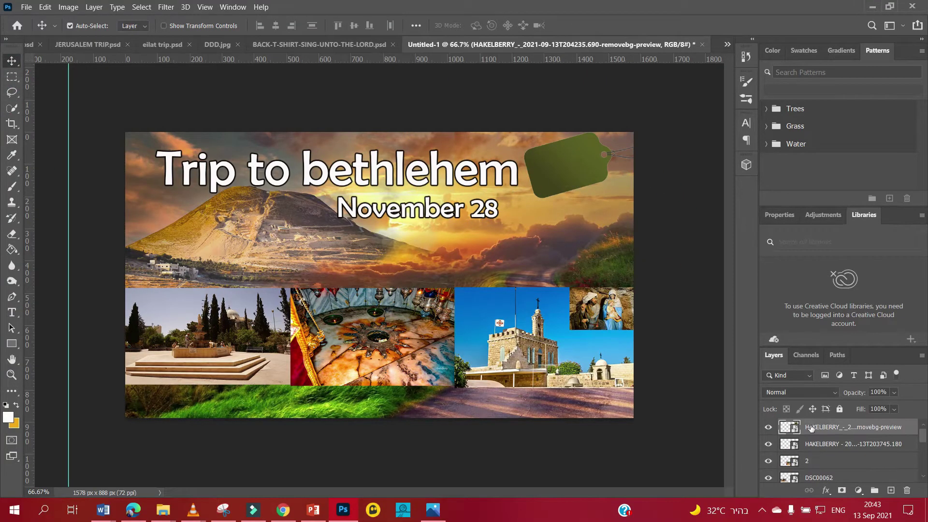
# Try pattern overlay, inner glow and bevel texture styles on the price tag
pyautogui.doubleClick(870, 428)
pyautogui.click(717, 353)
pyautogui.click(716, 290)
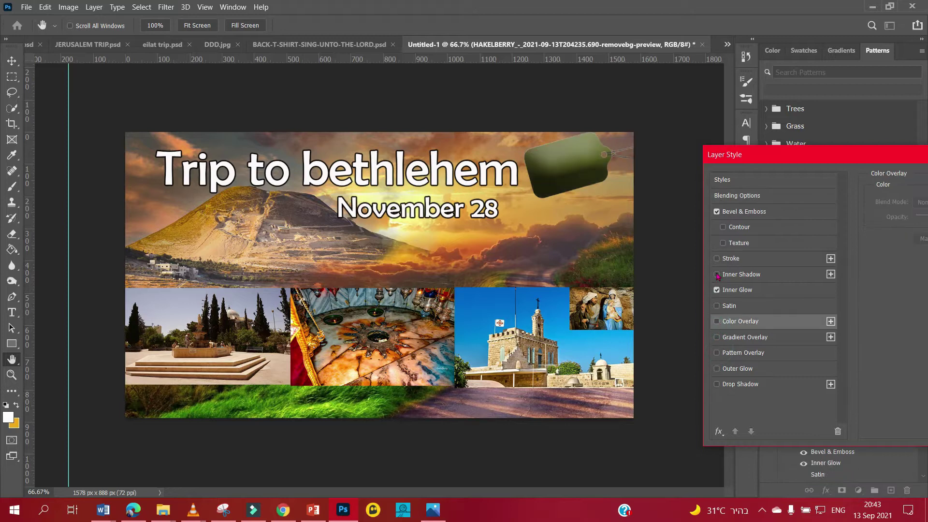
pyautogui.moveTo(755, 394); pyautogui.dragTo(774, 397)
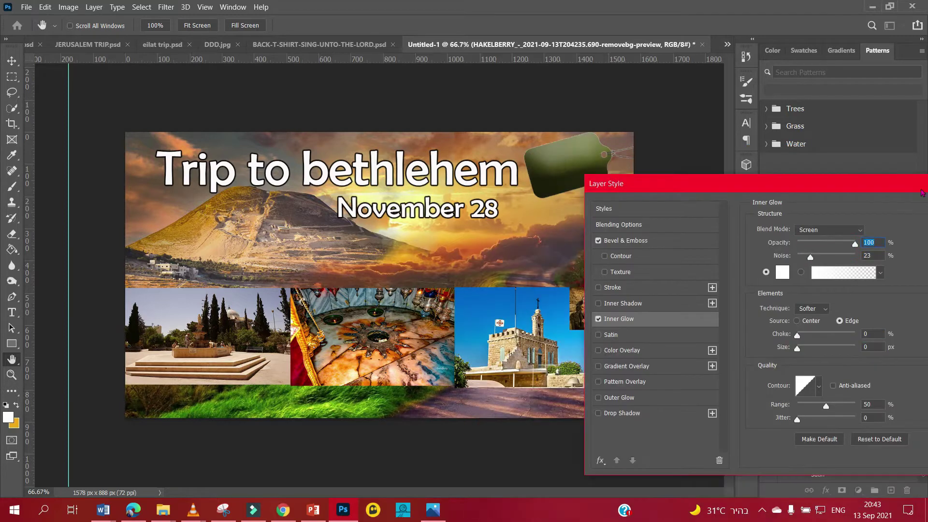
pyautogui.click(621, 288)
pyautogui.click(667, 321)
# Select the 'Trip to bethlehem' title text for a font change
pyautogui.press('Return')
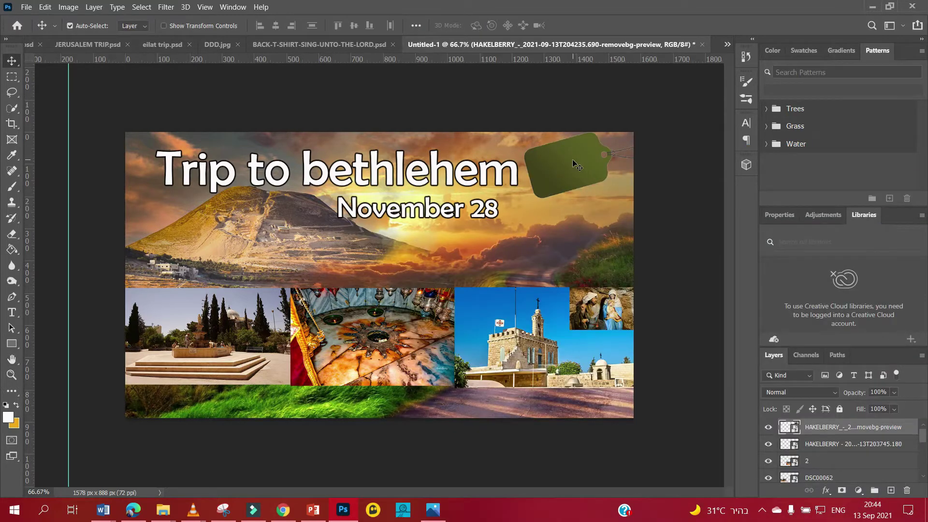
pyautogui.doubleClick(788, 451)
pyautogui.click(174, 25)
# Set 'Trip to' in Artificial Jewel and add an enlarged 'Bethlehem' copied from the November 28 text
pyautogui.click(146, 267)
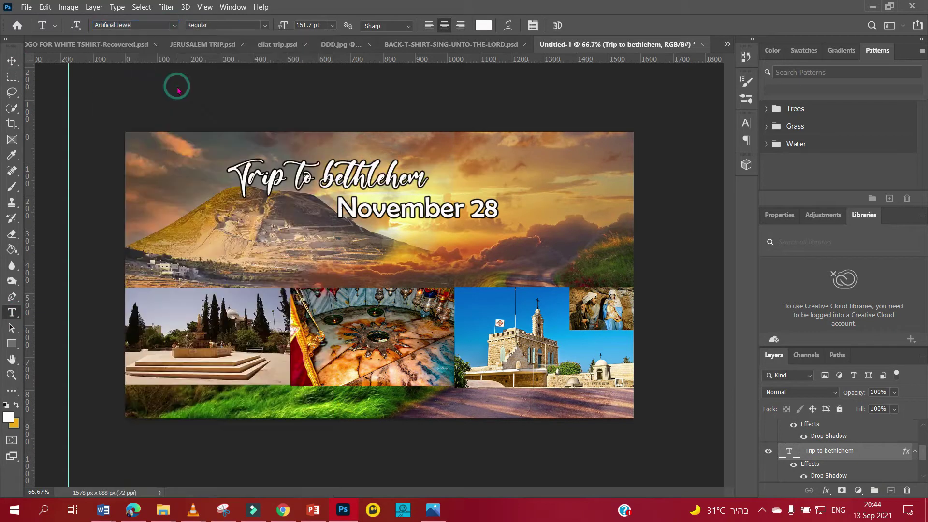
pyautogui.moveTo(401, 154)
pyautogui.mouseDown()
pyautogui.moveTo(371, 164)
pyautogui.moveTo(380, 177)
pyautogui.mouseUp()
pyautogui.moveTo(416, 208); pyautogui.dragTo(488, 216)
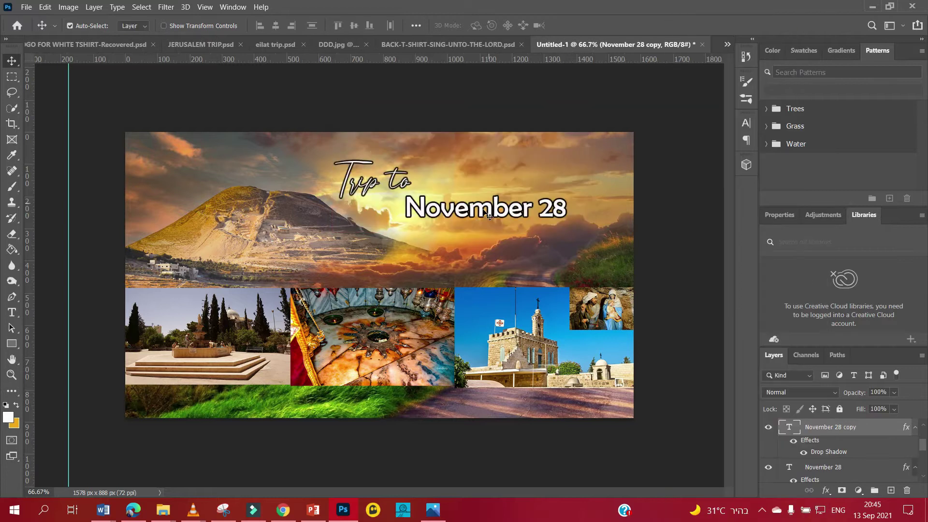
pyautogui.write('Bethlehem')
pyautogui.click(12, 62)
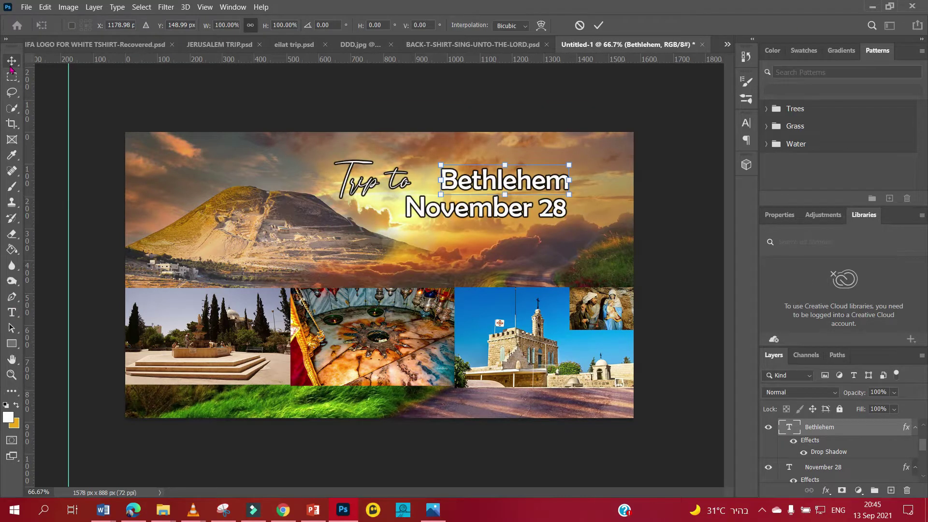
pyautogui.moveTo(576, 168); pyautogui.dragTo(617, 154)
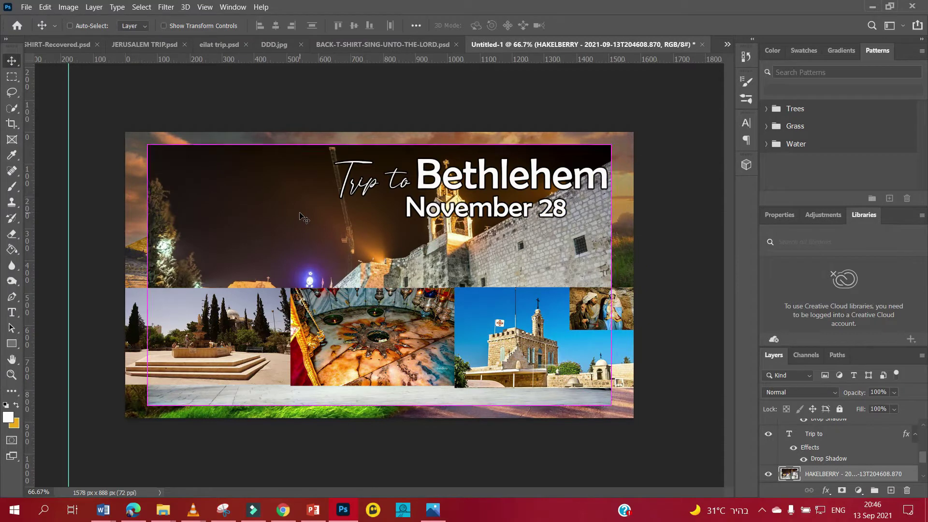
# Erase the church photo's edges into the sky and restore it to full opacity
pyautogui.press('Return')
pyautogui.click(768, 474)
pyautogui.press('e')
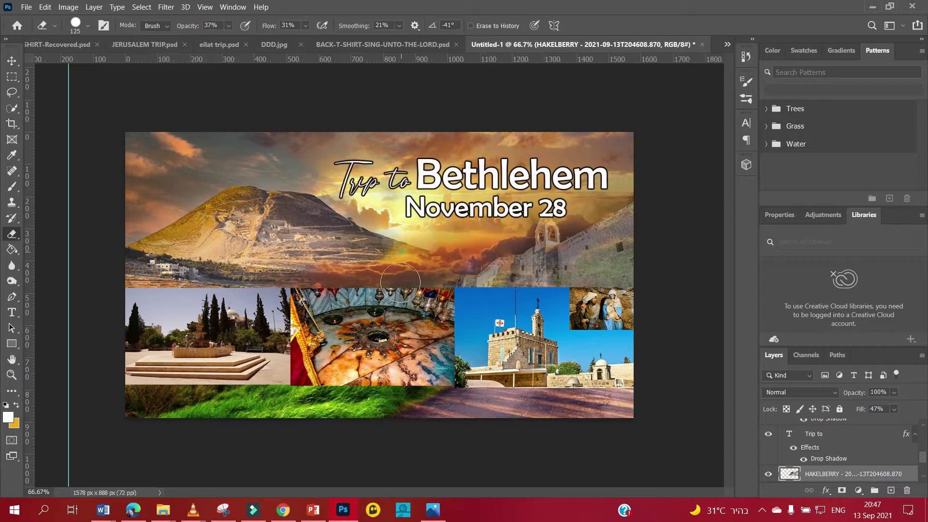
pyautogui.moveTo(894, 419); pyautogui.dragTo(916, 424)
# Move the 'Trip to' and 'Bethlehem' title texts up and to the right
pyautogui.press('v')
pyautogui.moveTo(507, 177); pyautogui.dragTo(515, 167)
pyautogui.moveTo(444, 207); pyautogui.dragTo(465, 196)
# Finish the date as 'November 28,2021' and shrink it under Bethlehem
pyautogui.write('1')
pyautogui.hotkey('ctrl', 't')
pyautogui.moveTo(397, 198); pyautogui.dragTo(462, 197)
pyautogui.press('Return')
# Give the Herodion label the same drop shadow and a script font
pyautogui.click(210, 398)
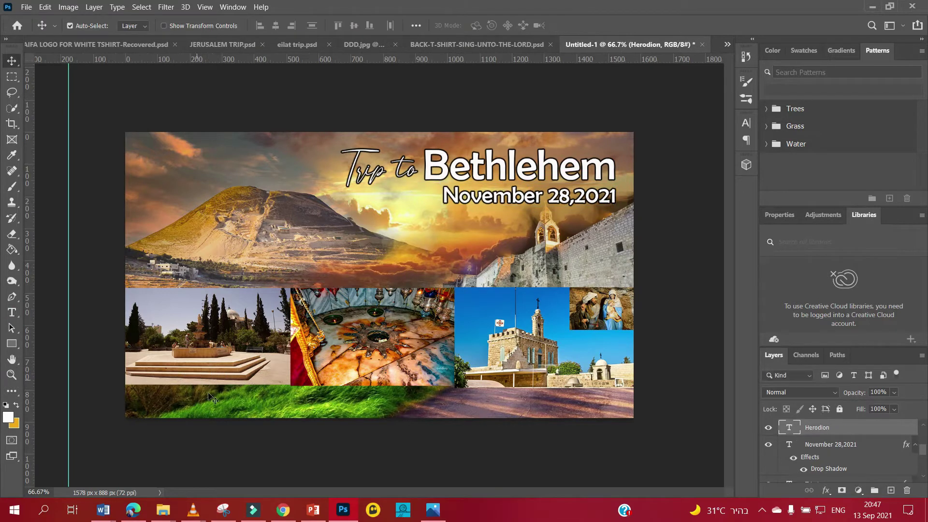
pyautogui.rightClick(817, 443)
pyautogui.click(696, 10)
pyautogui.click(829, 226)
pyautogui.press('t')
pyautogui.click(133, 25)
pyautogui.click(152, 40)
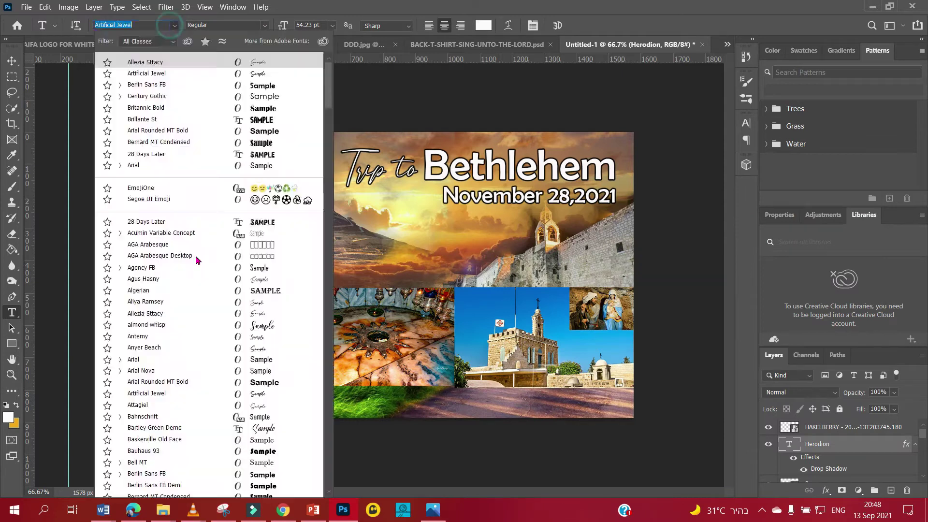
# Switch Herodion to a bold sans font and nudge the church label up slightly
pyautogui.hotkey('ctrl', 't')
pyautogui.click(199, 100)
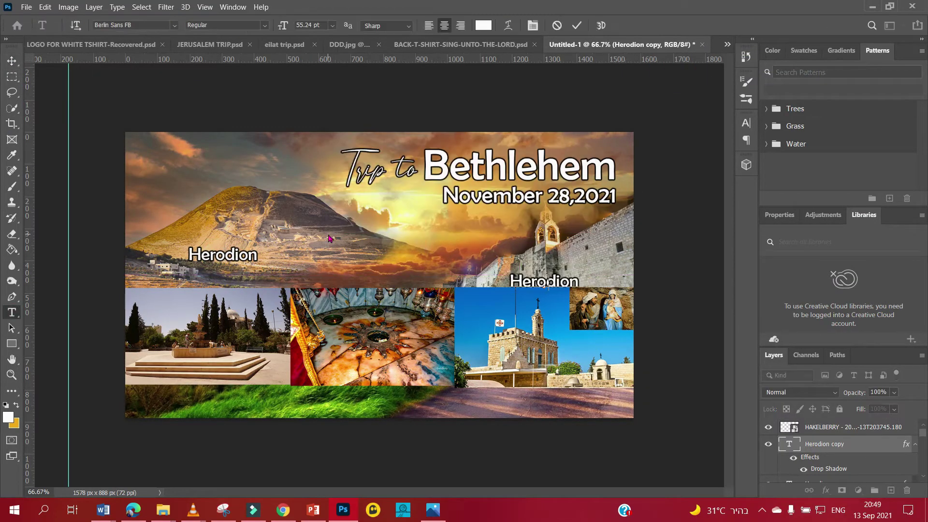
pyautogui.hotkey('ctrl', 't')
pyautogui.moveTo(498, 286); pyautogui.dragTo(498, 277)
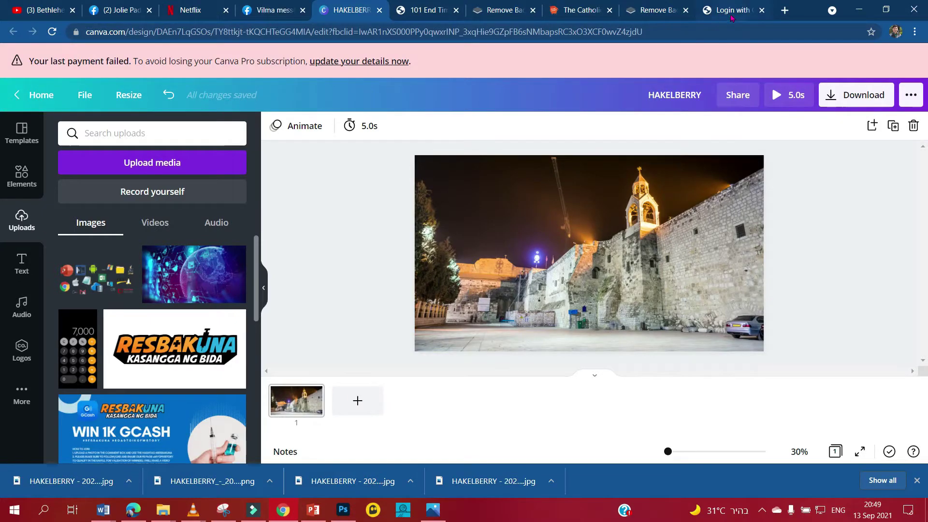
# Search the web for 'herodium in the bible' pictures
pyautogui.hotkey('ctrl', 't')
pyautogui.write('herodi')
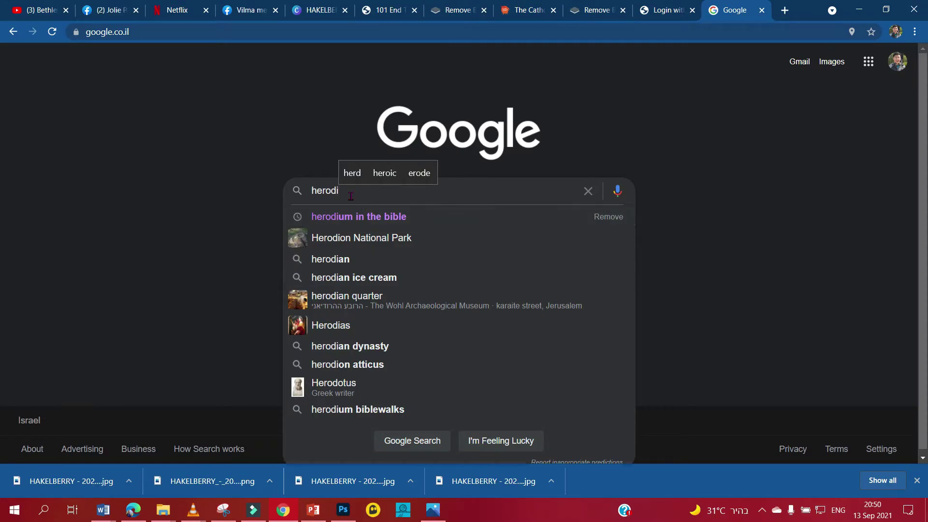
pyautogui.press('Down')
pyautogui.press('Return')
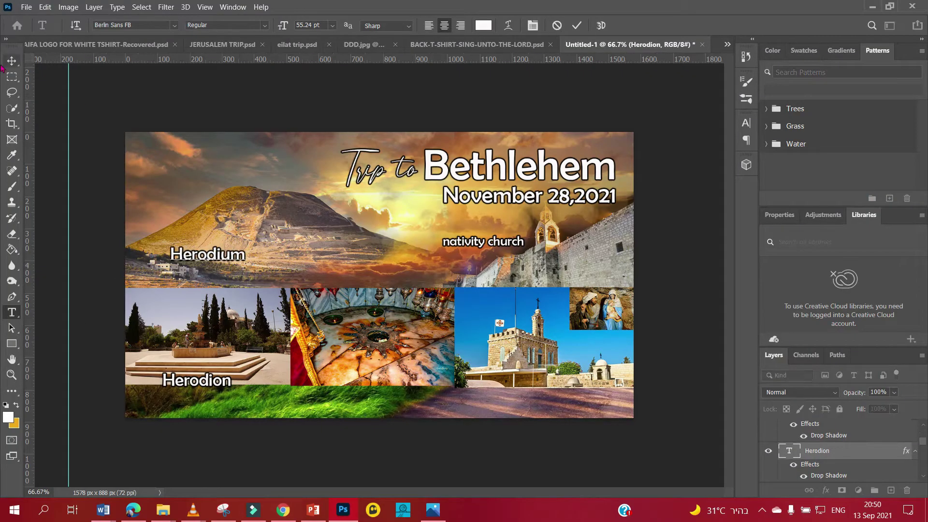
# Rewrite the Herodion caption as 'Shepherds field' and duplicate the layer
pyautogui.click(211, 390)
pyautogui.doubleClick(179, 379)
pyautogui.write('Shepherd')
pyautogui.hotkey('ctrl', 'j')
# Move the caption copy onto the middle photo as 'Star of David'
pyautogui.press('v')
pyautogui.moveTo(164, 387); pyautogui.dragTo(337, 387)
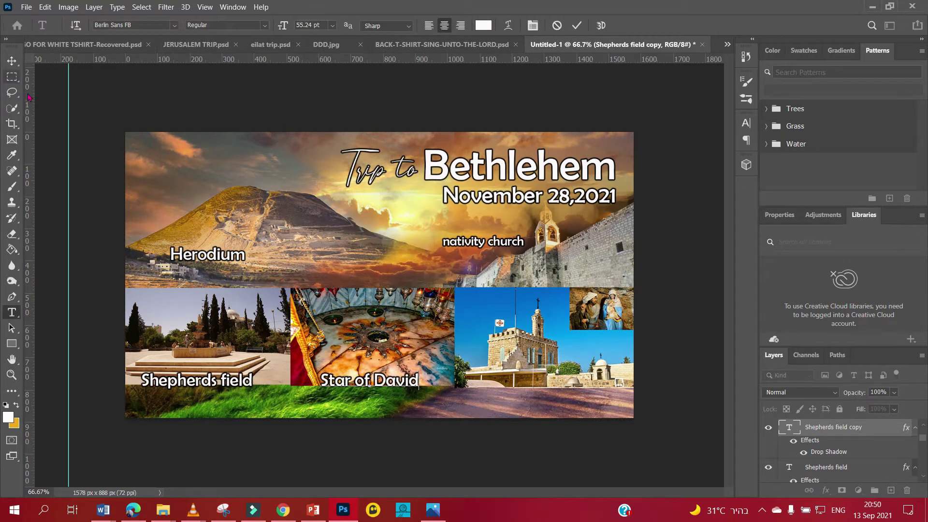
pyautogui.click(11, 60)
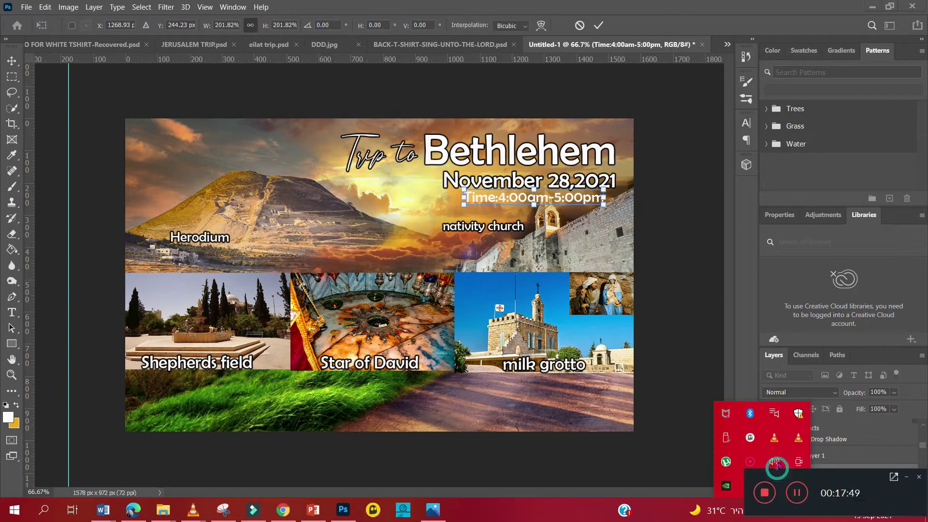
pyautogui.rightClick(860, 476)
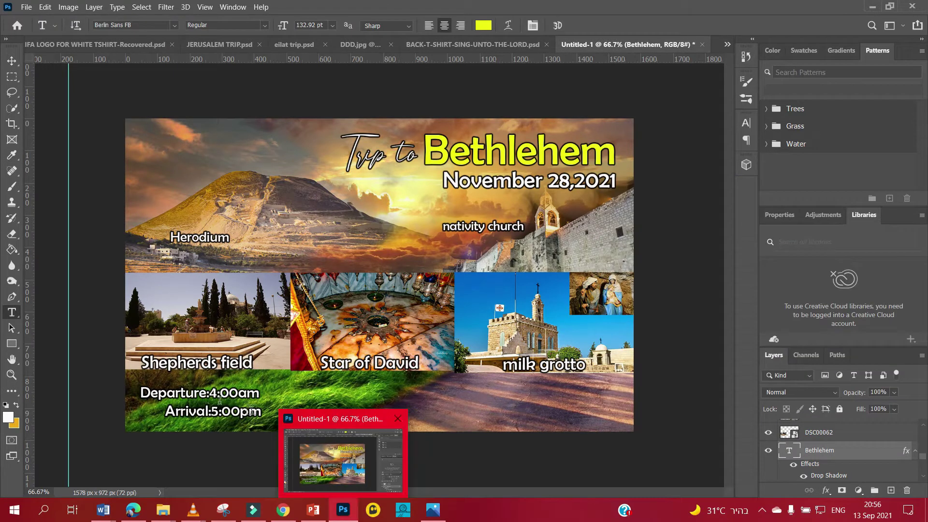
# Retype the copied time text as the 'For Reservation:' heading
pyautogui.doubleClick(331, 404)
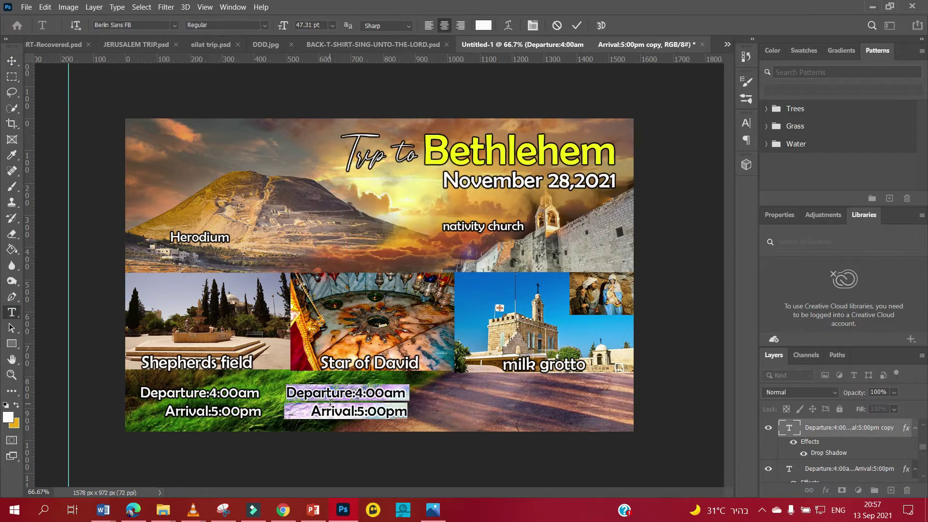
pyautogui.write('For Reservation')
pyautogui.hotkey('ctrl', 'Return')
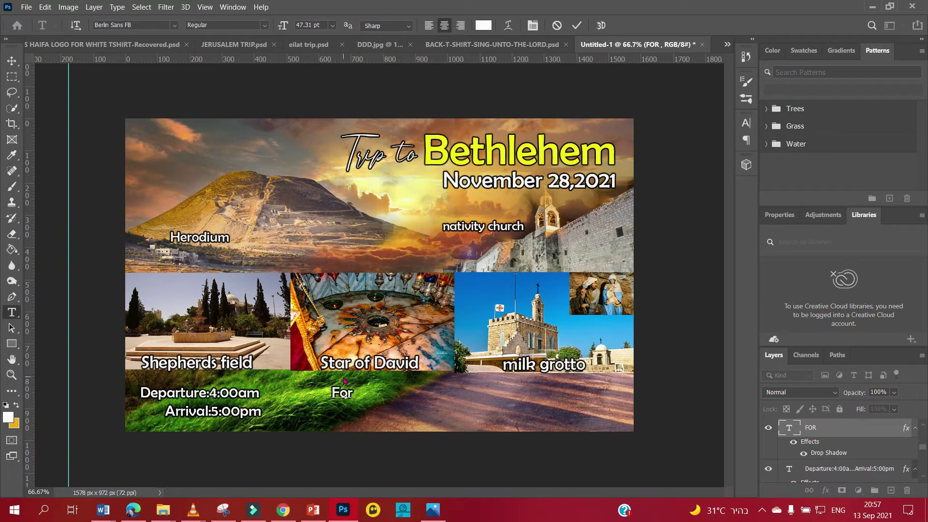
pyautogui.write(':')
pyautogui.hotkey('ctrl', 'Return')
pyautogui.press('v')
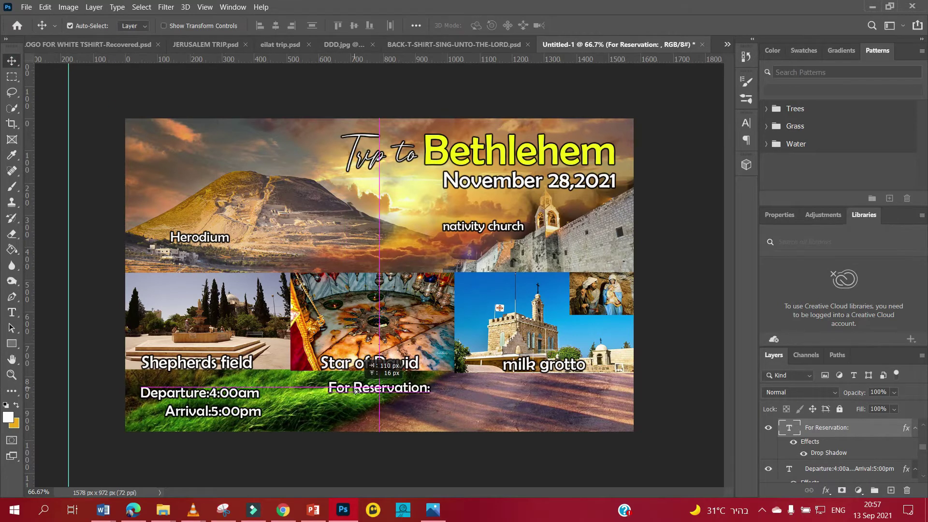
# Move the nativity church caption down and shift 'For Reservation:' right and down
pyautogui.moveTo(483, 226); pyautogui.dragTo(484, 248)
pyautogui.hotkey('ctrl', 't')
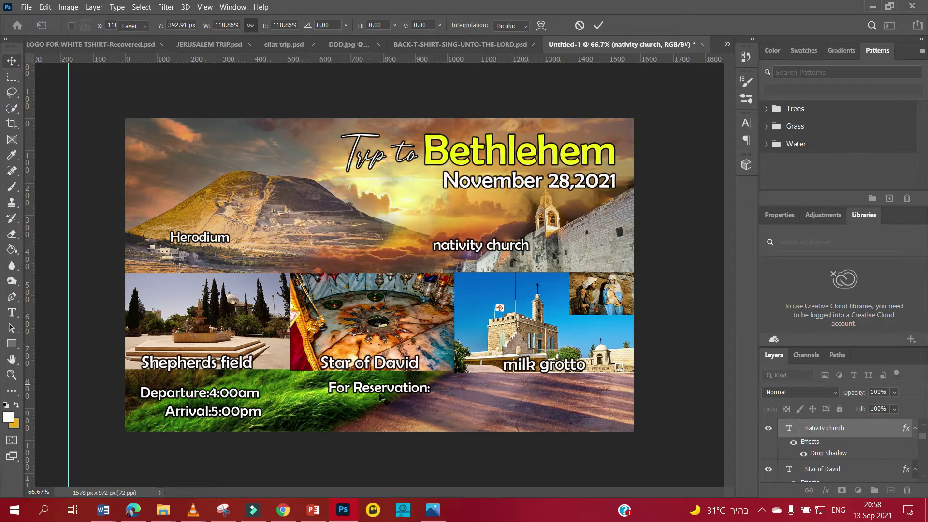
pyautogui.press('Return')
pyautogui.moveTo(348, 400); pyautogui.dragTo(420, 421)
pyautogui.moveTo(289, 395); pyautogui.dragTo(358, 398)
# Rearrange the departure/arrival times, nativity church caption and 'For Reservation:' labels
pyautogui.moveTo(184, 392); pyautogui.dragTo(541, 202)
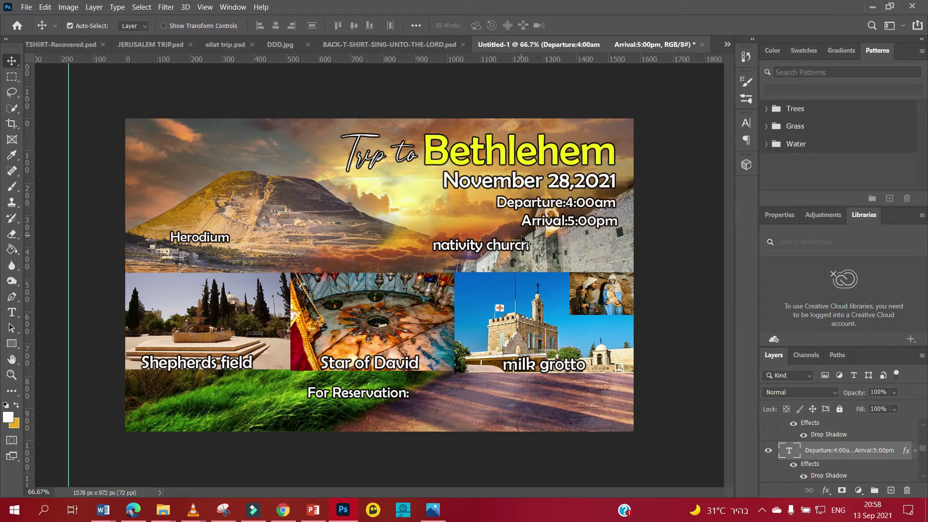
pyautogui.moveTo(481, 245); pyautogui.dragTo(416, 252)
pyautogui.moveTo(548, 213); pyautogui.dragTo(546, 213)
pyautogui.press('t')
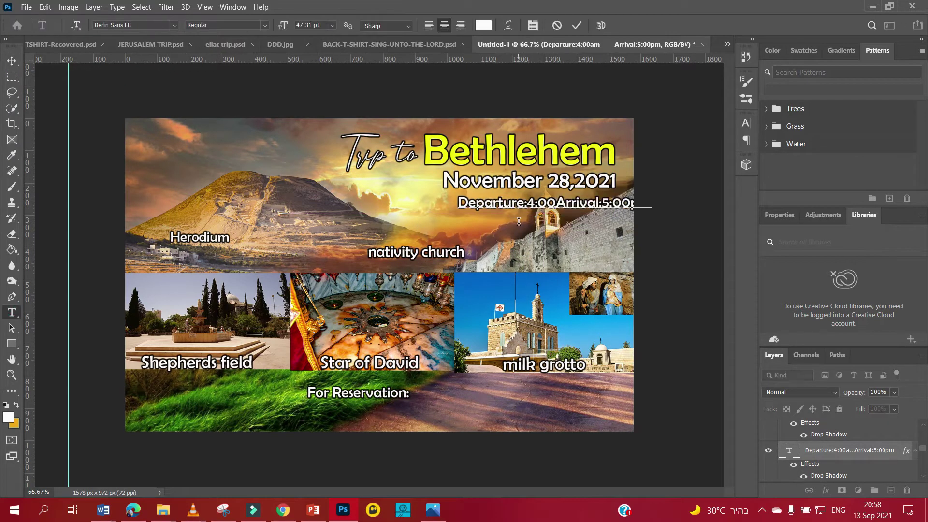
pyautogui.click(11, 61)
pyautogui.moveTo(590, 213); pyautogui.dragTo(176, 403)
pyautogui.moveTo(416, 251); pyautogui.dragTo(501, 247)
pyautogui.moveTo(352, 398); pyautogui.dragTo(362, 398)
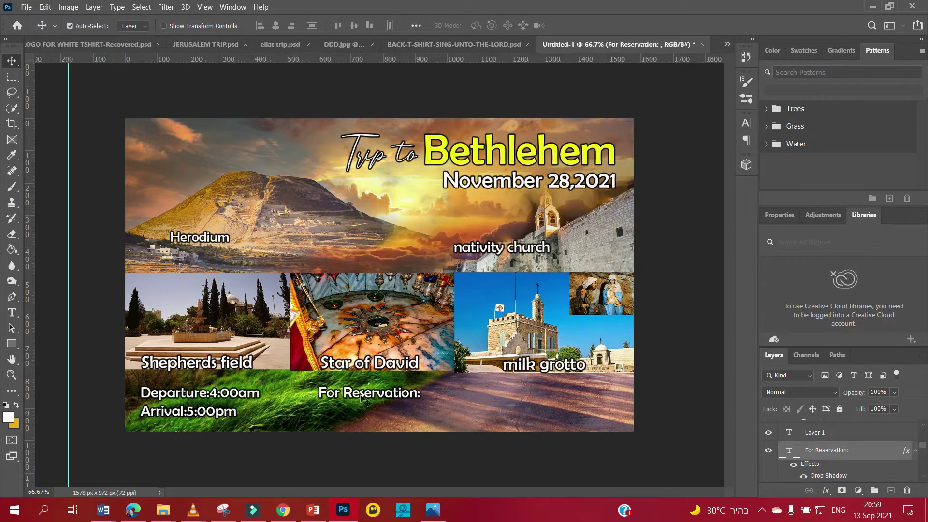
# Return to the Bethlehem poster and move the times under the Star of David photo
pyautogui.hotkey('ctrl', 'shift', 'Tab')
pyautogui.hotkey('ctrl', 'shift', 'Tab')
pyautogui.hotkey('ctrl', 'shift', 'Tab')
pyautogui.hotkey('alt', 'Tab')
pyautogui.hotkey('alt', 'Tab')
pyautogui.hotkey('ctrl', 'Tab')
pyautogui.hotkey('ctrl', 'Tab')
pyautogui.hotkey('ctrl', 'Tab')
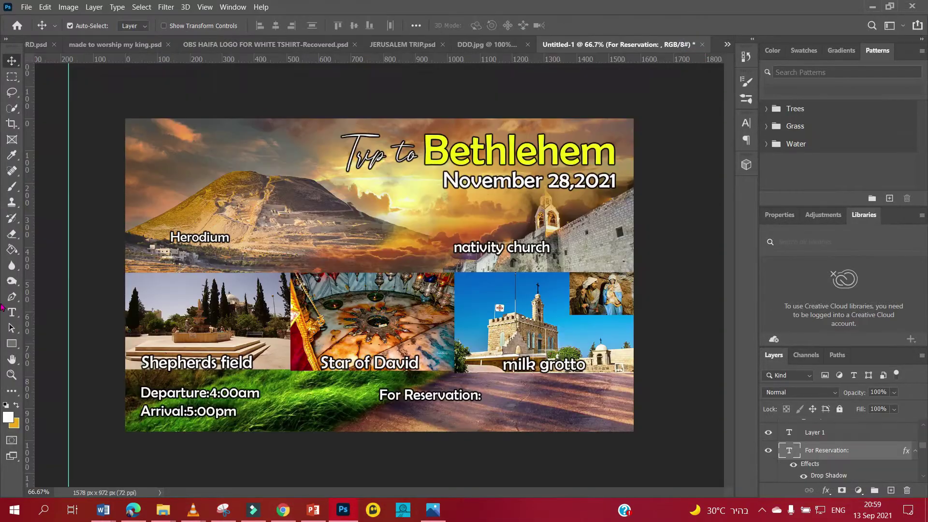
pyautogui.moveTo(247, 397); pyautogui.dragTo(415, 393)
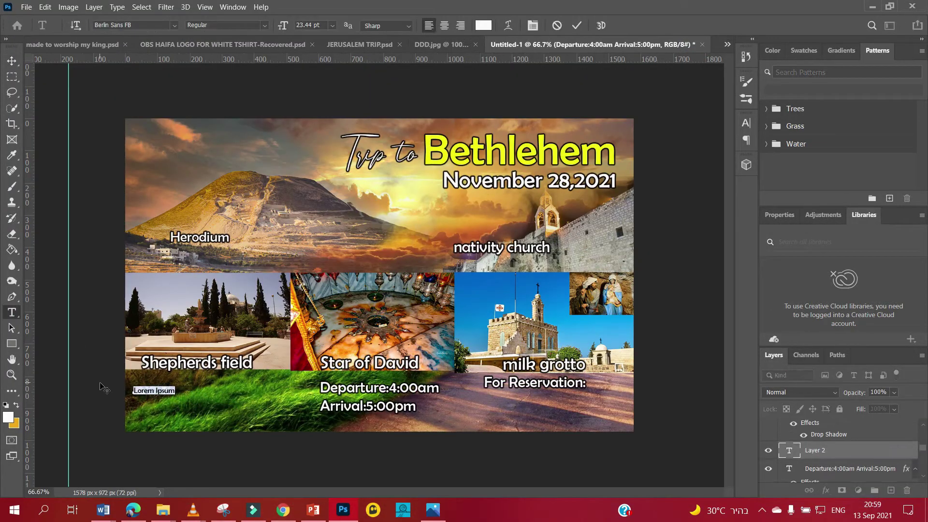
# Place the red price tag image from Downloads onto the bottom-right of the poster
pyautogui.hotkey('alt', 'Tab')
pyautogui.scroll(-10, 893, 291)
pyautogui.scroll(-10, 893, 291)
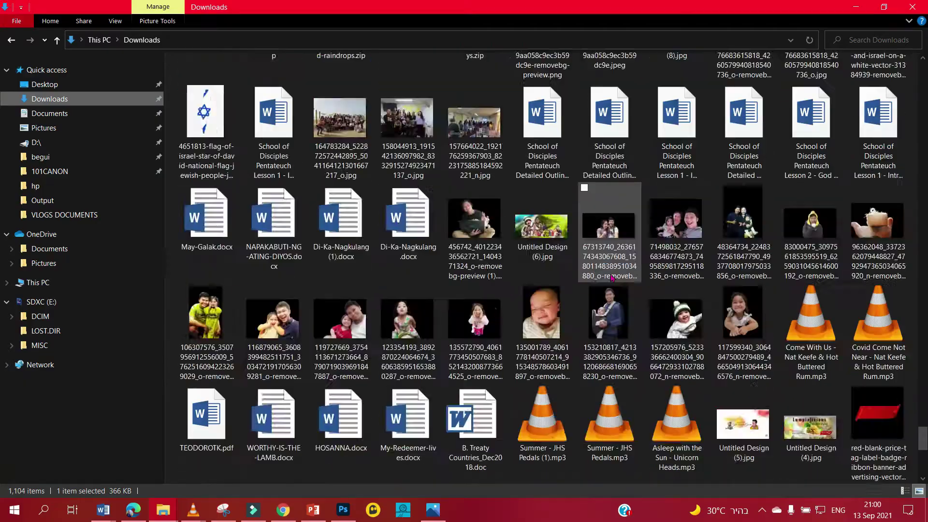
pyautogui.click(344, 510)
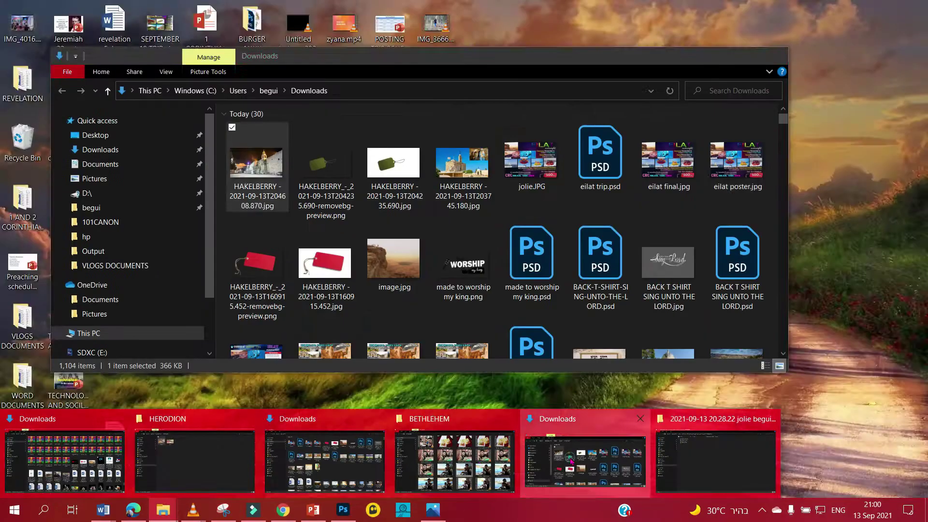
pyautogui.click(73, 471)
pyautogui.moveTo(258, 270)
pyautogui.mouseDown()
pyautogui.moveTo(573, 415)
pyautogui.moveTo(494, 473)
pyautogui.mouseUp()
# Place the CRC shield logo in the poster's top-left corner
pyautogui.moveTo(553, 415); pyautogui.dragTo(551, 229)
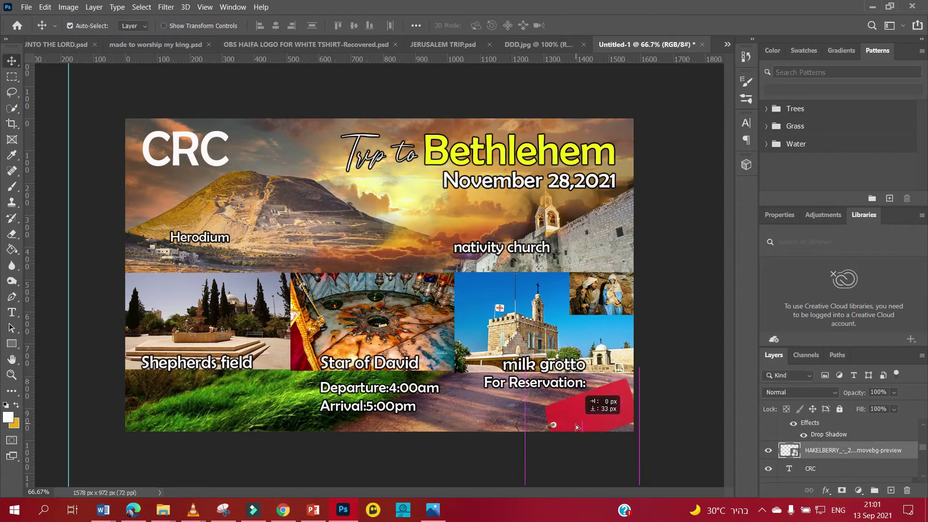
pyautogui.press('Escape')
pyautogui.moveTo(337, 518); pyautogui.dragTo(164, 179)
pyautogui.press('Return')
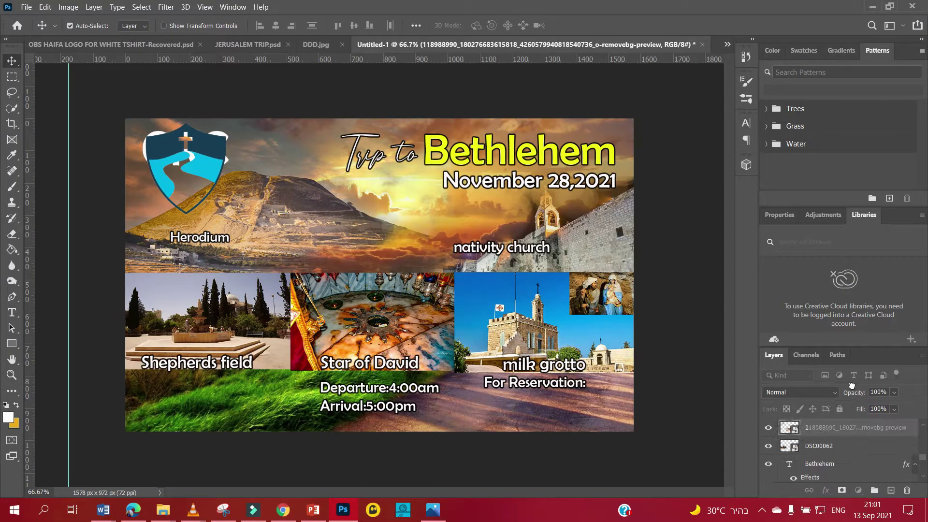
pyautogui.moveTo(839, 517); pyautogui.dragTo(863, 363)
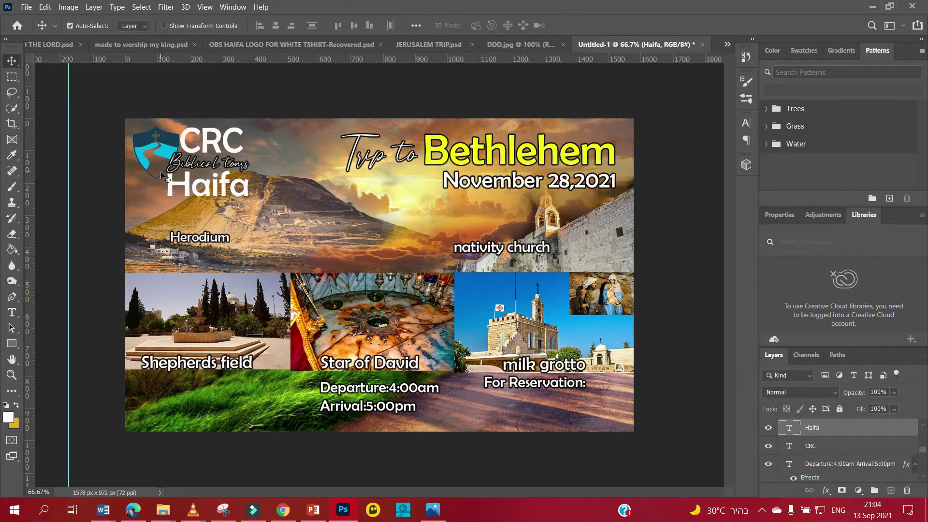
# Colour the Haifa text green
pyautogui.click(483, 25)
pyautogui.click(775, 354)
pyautogui.click(881, 207)
pyautogui.click(830, 228)
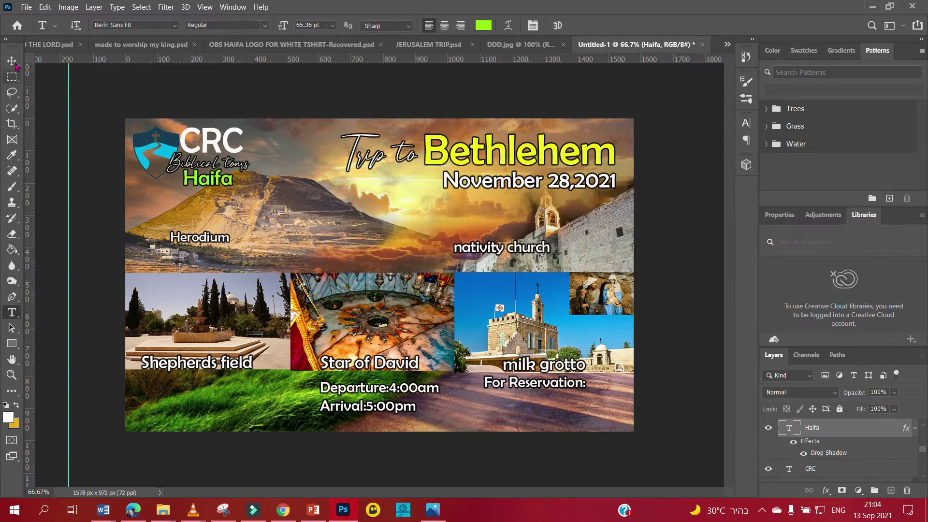
# Widen the Biblical tours text to 119%
pyautogui.rightClick(822, 427)
pyautogui.click(710, 17)
pyautogui.click(831, 227)
pyautogui.hotkey('ctrl', 't')
pyautogui.moveTo(250, 163); pyautogui.dragTo(258, 164)
pyautogui.press('Return')
# Raise the shield logo's vibrance to +42
pyautogui.click(145, 142)
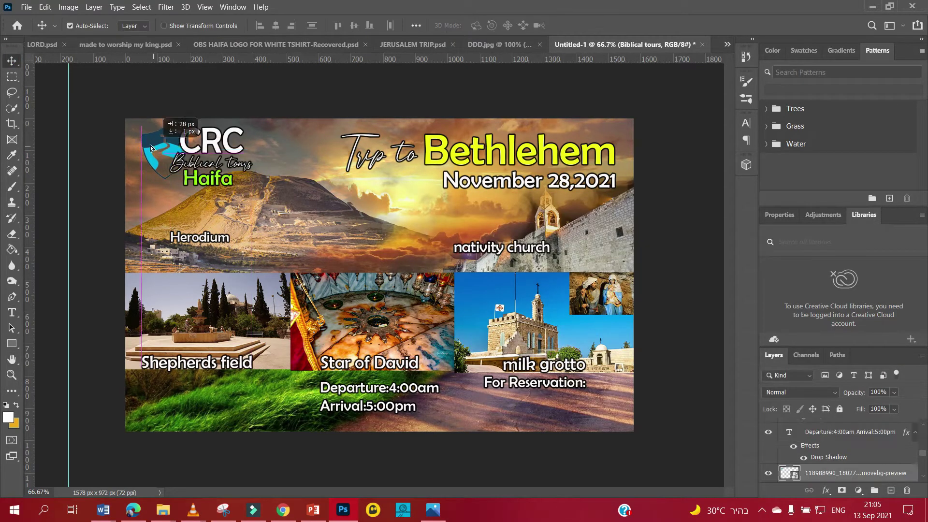
pyautogui.click(69, 7)
pyautogui.click(232, 33)
pyautogui.click(764, 108)
pyautogui.click(69, 6)
pyautogui.click(227, 81)
pyautogui.moveTo(431, 166); pyautogui.dragTo(458, 169)
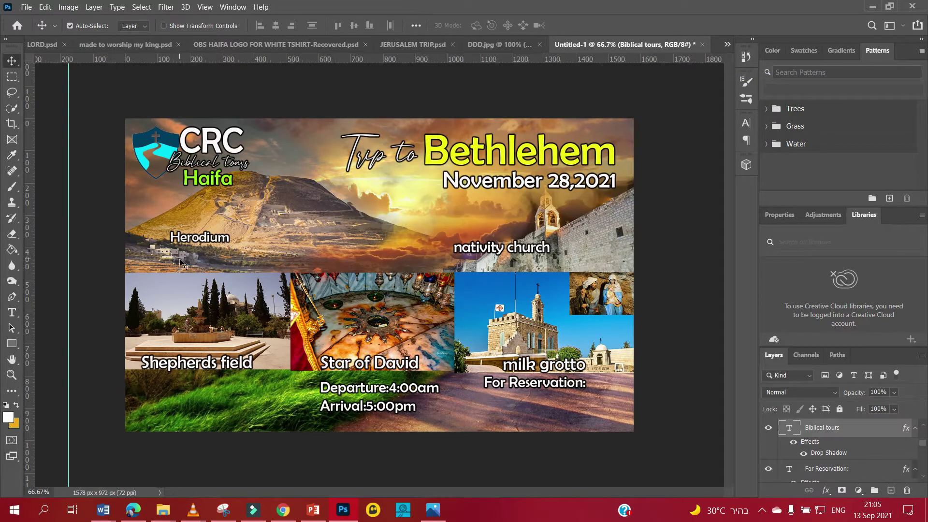
pyautogui.click(485, 382)
pyautogui.hotkey('alt', 'Tab')
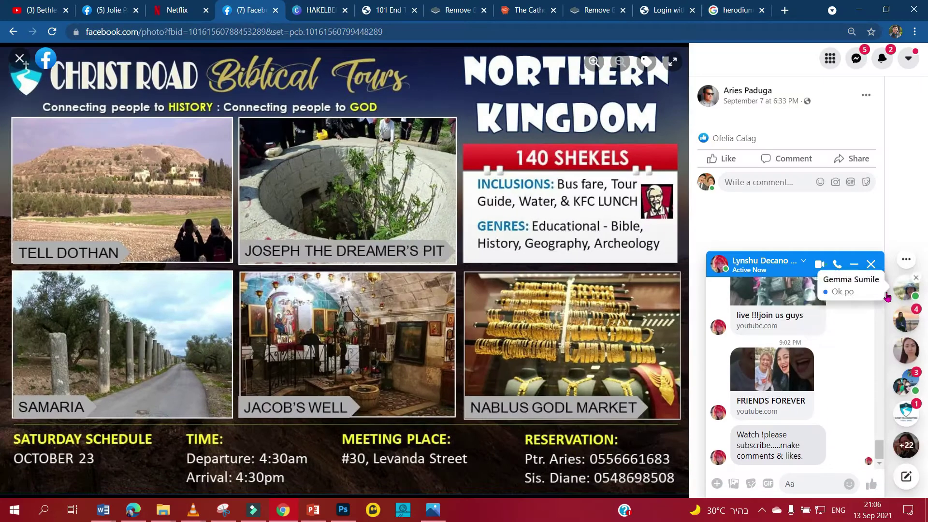
# Open the CRC Haifa group chat in Messenger
pyautogui.write('tin')
pyautogui.press('Return')
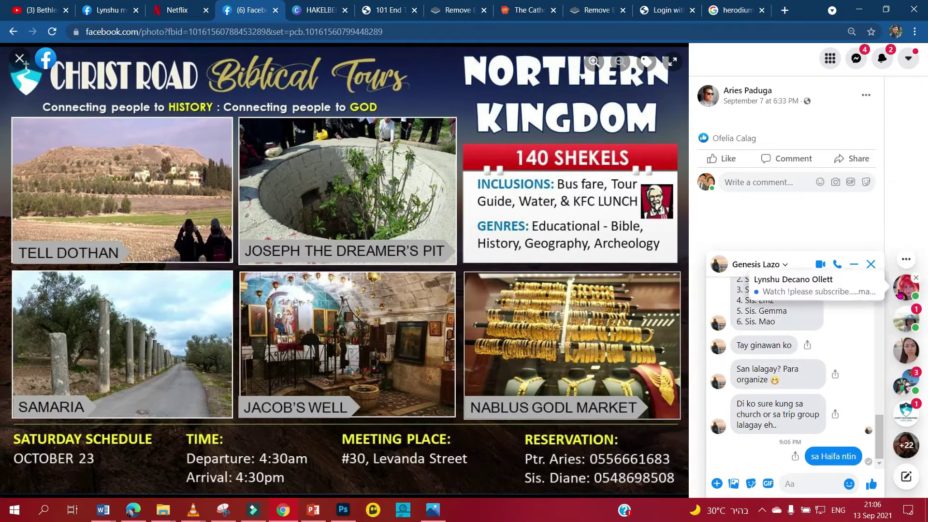
pyautogui.press('Return')
pyautogui.click(906, 319)
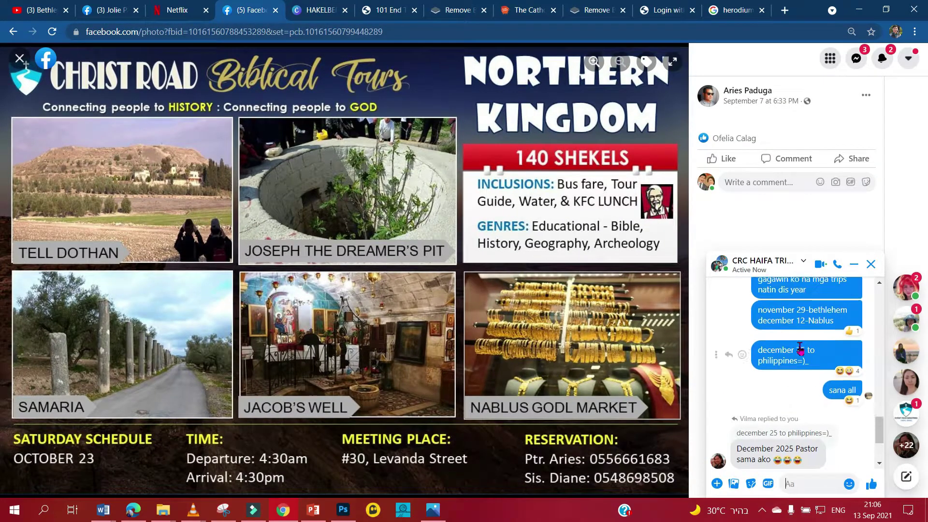
pyautogui.hotkey('alt', 'Tab')
pyautogui.hotkey('alt', 'Tab')
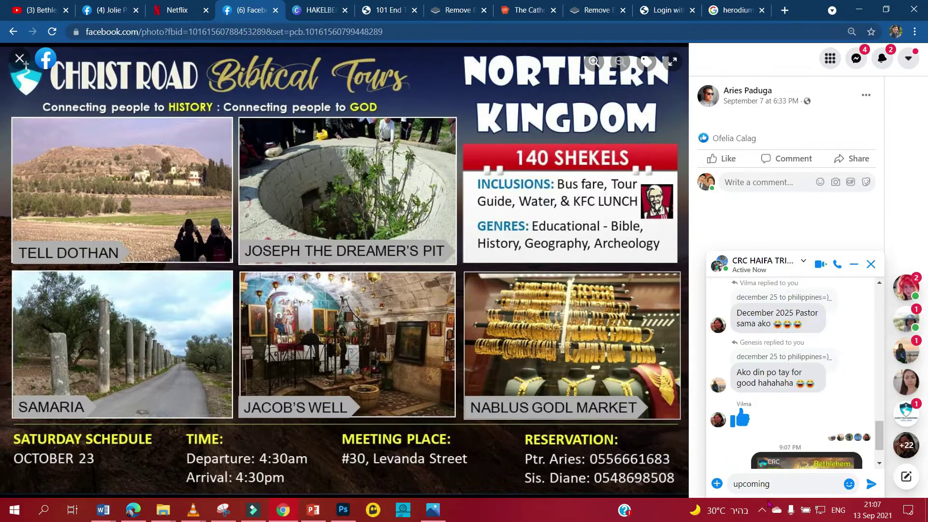
# Send the Bethlehem flyer and the message 'pahingi number aizza' to the group
pyautogui.write('pahingi number aizza')
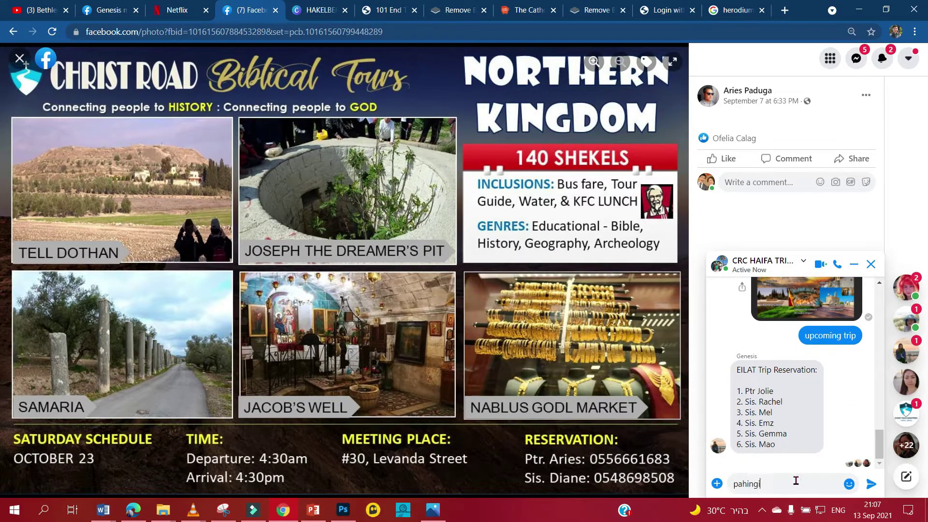
pyautogui.hotkey('ctrl', 'v')
pyautogui.press('Return')
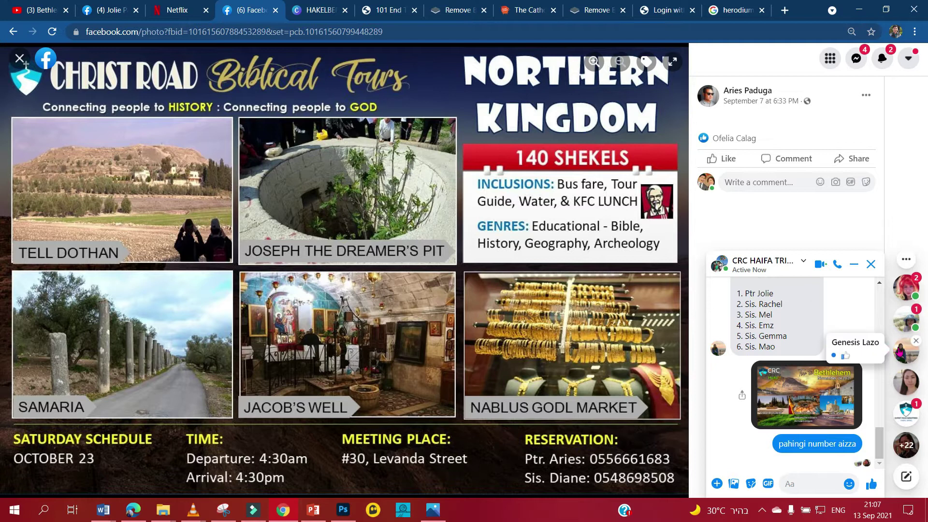
pyautogui.click(908, 326)
pyautogui.click(906, 382)
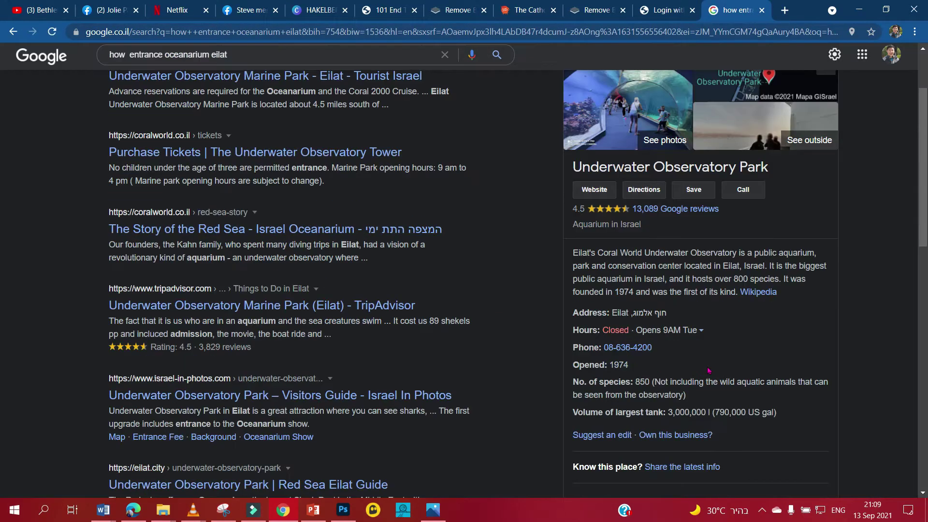
# Open the Tourist Israel result and scroll down to its admission prices
pyautogui.scroll(5, 709, 371)
pyautogui.click(217, 174)
pyautogui.scroll(-10, 491, 243)
pyautogui.scroll(-5, 209, 396)
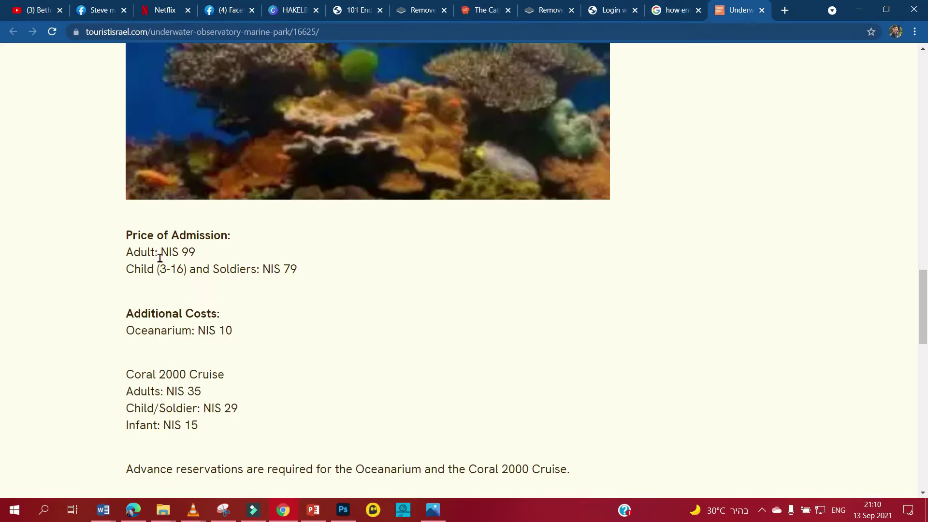
pyautogui.scroll(-2, 169, 385)
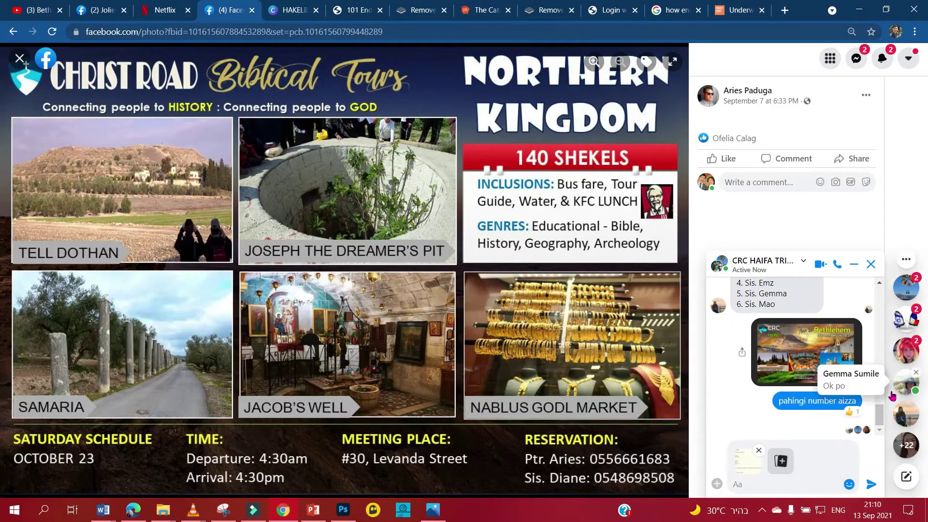
# Paste and send the admission price snip in the CRC family group chat
pyautogui.click(856, 58)
pyautogui.click(764, 420)
pyautogui.hotkey('ctrl', 'v')
pyautogui.write('ocenarium')
pyautogui.press('Return')
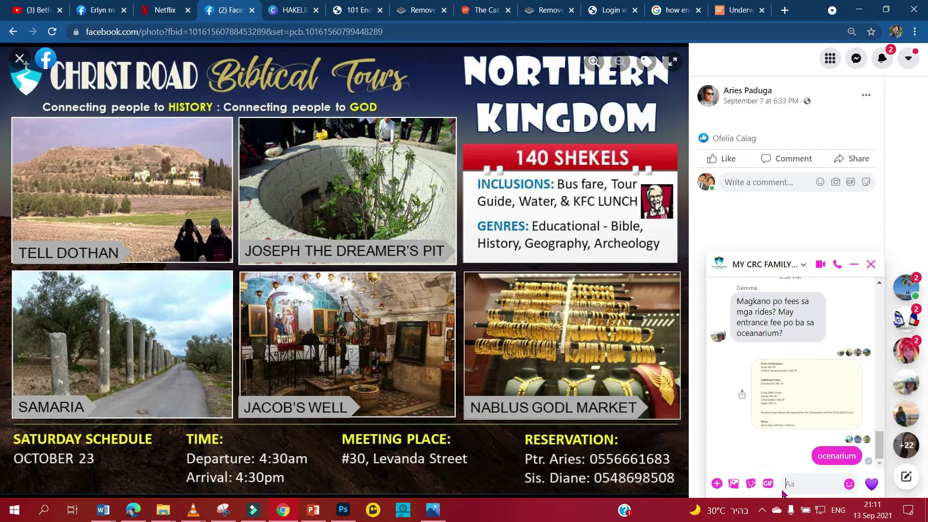
# Send the messages 'oceanarium,100 nis' and 'pag eilat mejo tlaga' to the chat
pyautogui.write('oceanarium,100 nis')
pyautogui.press('Return')
pyautogui.write('pag eilat me')
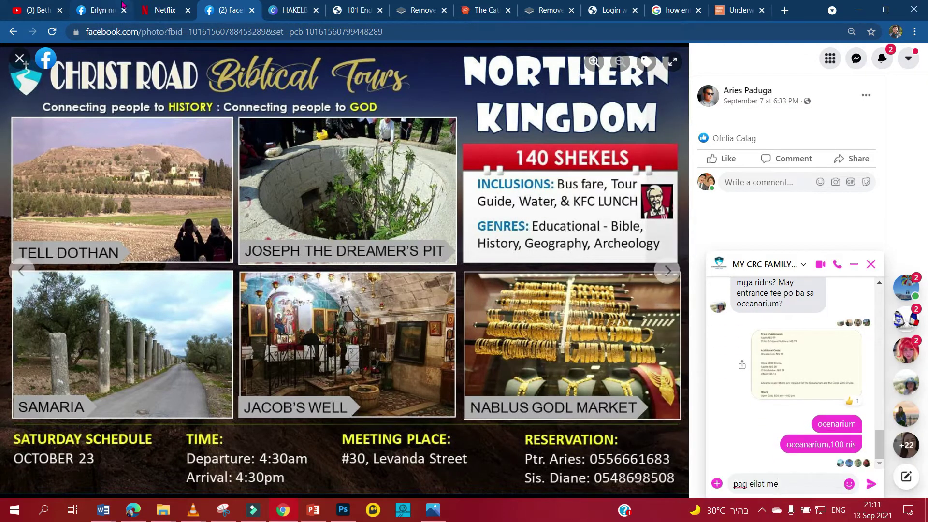
pyautogui.write('jo tlaga')
pyautogui.press('Return')
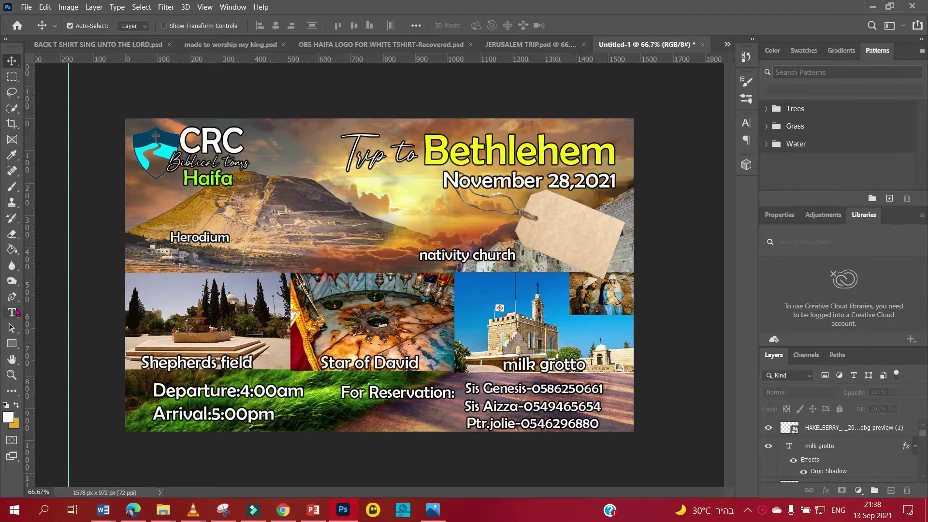
pyautogui.click(16, 313)
pyautogui.click(543, 224)
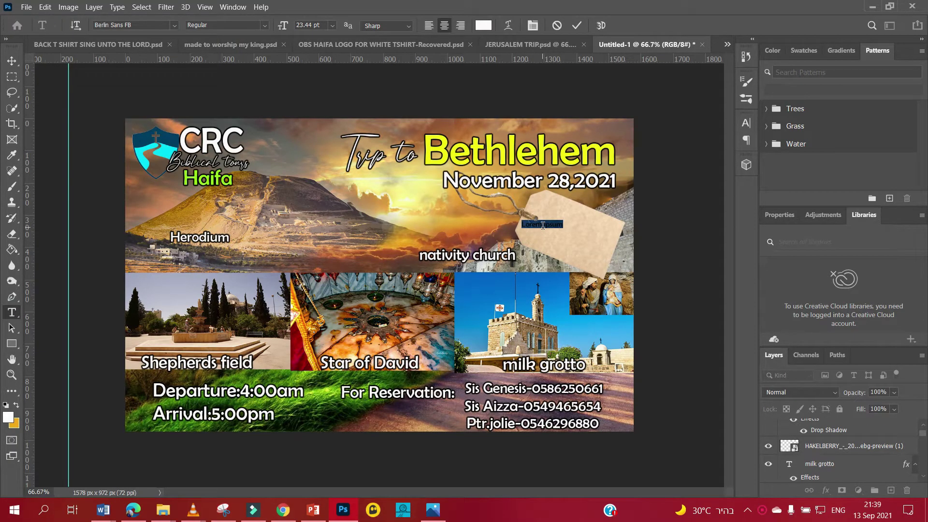
# Commit the 170 price text and give it a Drop Shadow layer style
pyautogui.hotkey('ctrl', 'Return')
pyautogui.rightClick(819, 435)
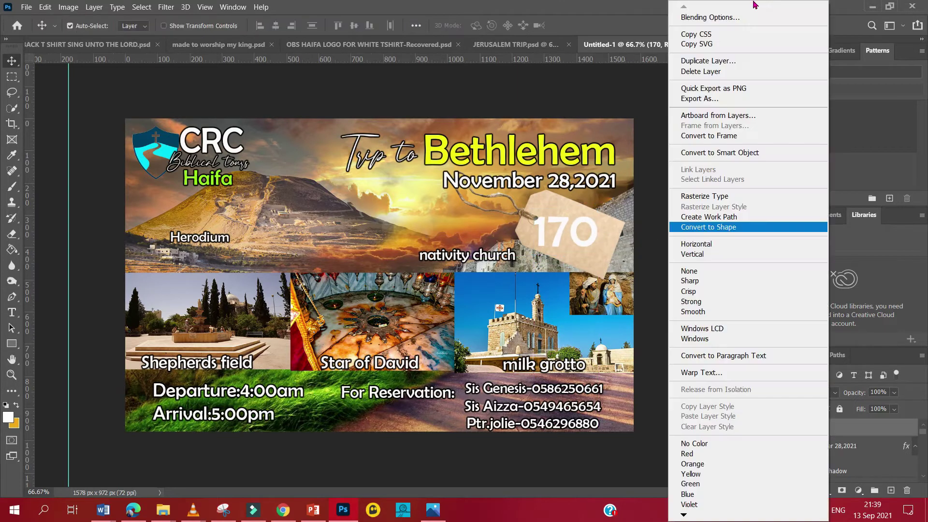
pyautogui.click(677, 8)
pyautogui.click(798, 330)
# Recolour the 170 text red and nudge it slightly right on the tag
pyautogui.rightClick(819, 435)
pyautogui.click(701, 8)
pyautogui.press('Escape')
pyautogui.write('93fa01')
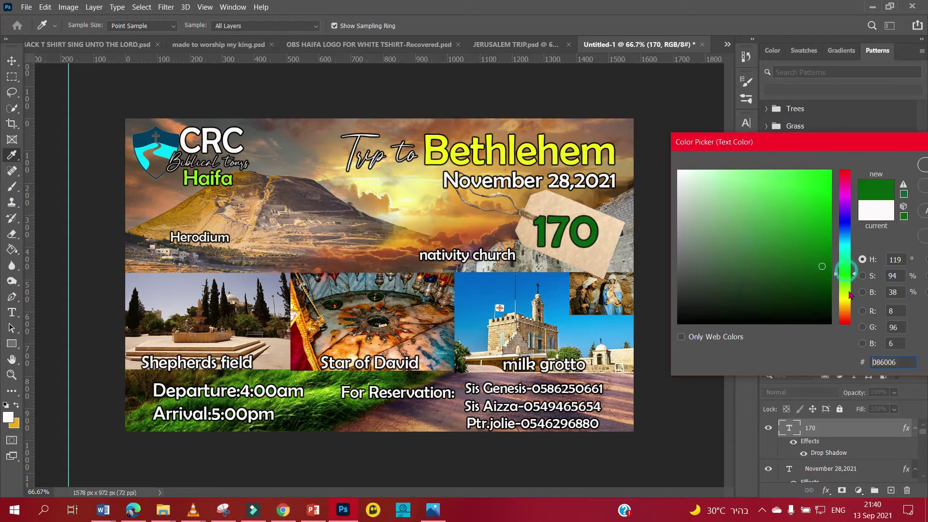
pyautogui.click(844, 178)
pyautogui.press('Return')
pyautogui.moveTo(559, 243); pyautogui.dragTo(570, 241)
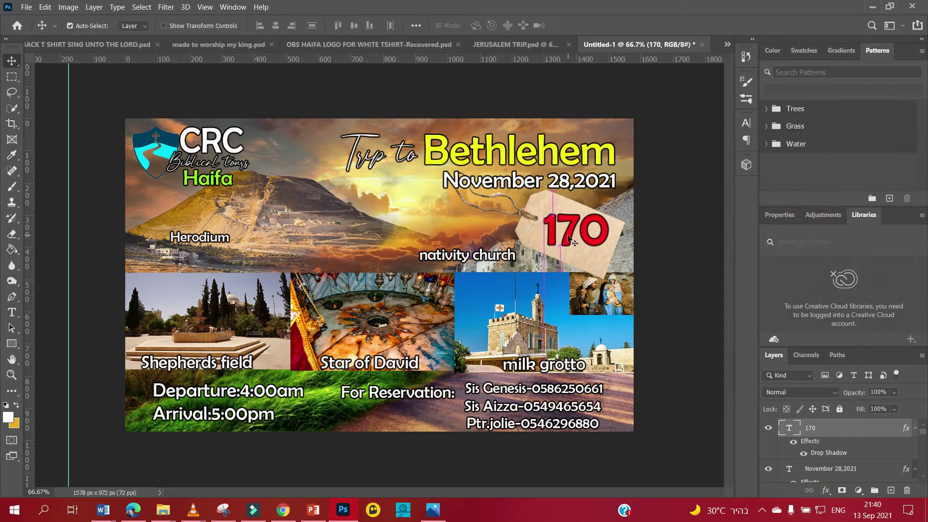
pyautogui.hotkey('ctrl', 'z')
pyautogui.hotkey('ctrl', 'z')
pyautogui.hotkey('ctrl', 'z')
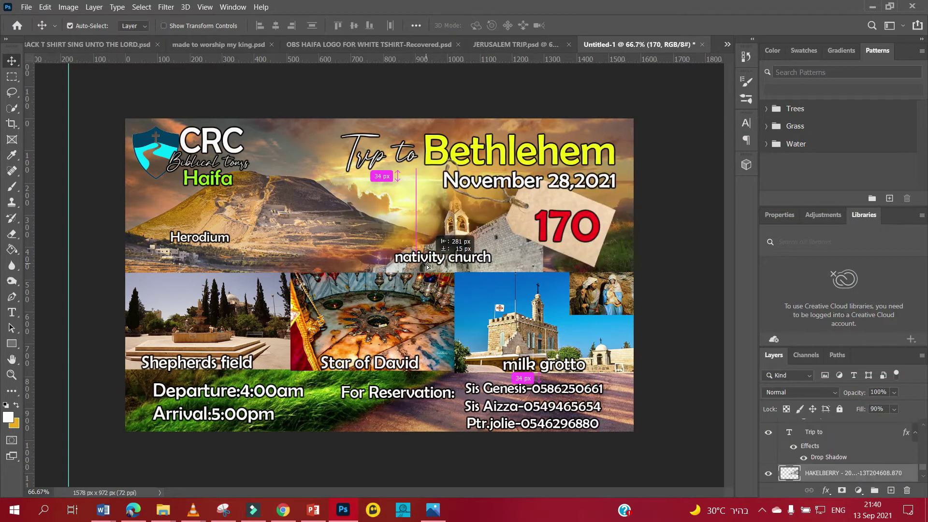
# Duplicate the 170 text below the original and shrink the 170 price
pyautogui.press('e')
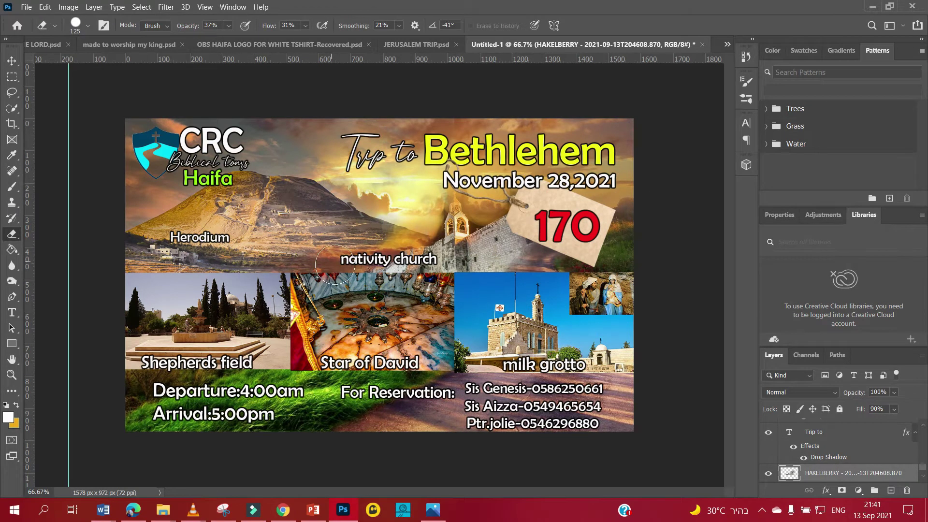
pyautogui.press('v')
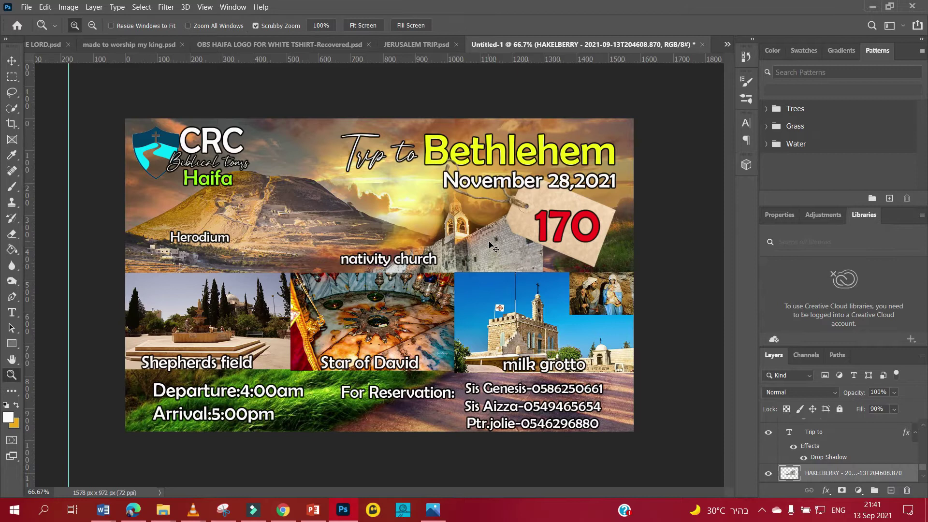
pyautogui.scroll(1, 491, 246)
pyautogui.scroll(1, 512, 245)
pyautogui.press('e')
pyautogui.press('t')
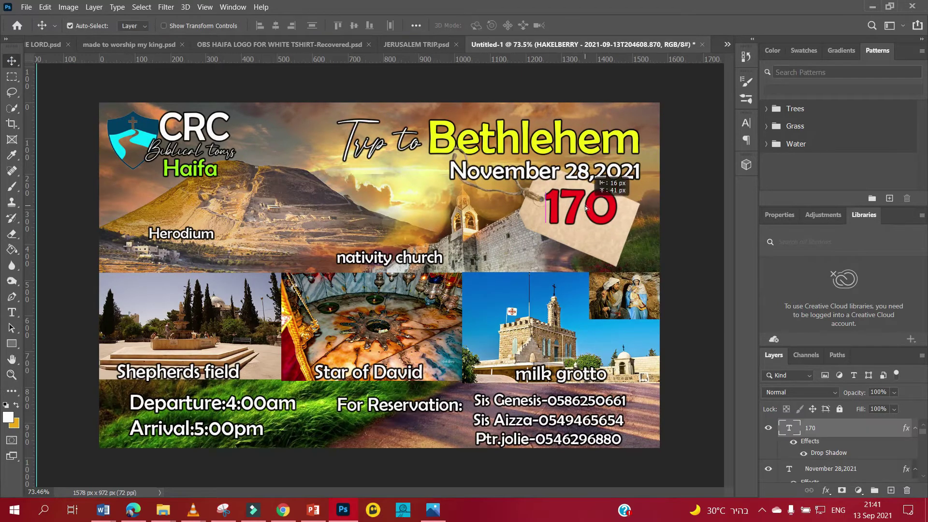
pyautogui.moveTo(602, 223); pyautogui.dragTo(602, 243)
pyautogui.press('Escape')
pyautogui.press('v')
pyautogui.hotkey('ctrl', 'z')
pyautogui.hotkey('ctrl', 'z')
pyautogui.hotkey('ctrl', 'z')
pyautogui.hotkey('ctrl', 't')
pyautogui.moveTo(597, 216); pyautogui.dragTo(621, 216)
pyautogui.press('Return')
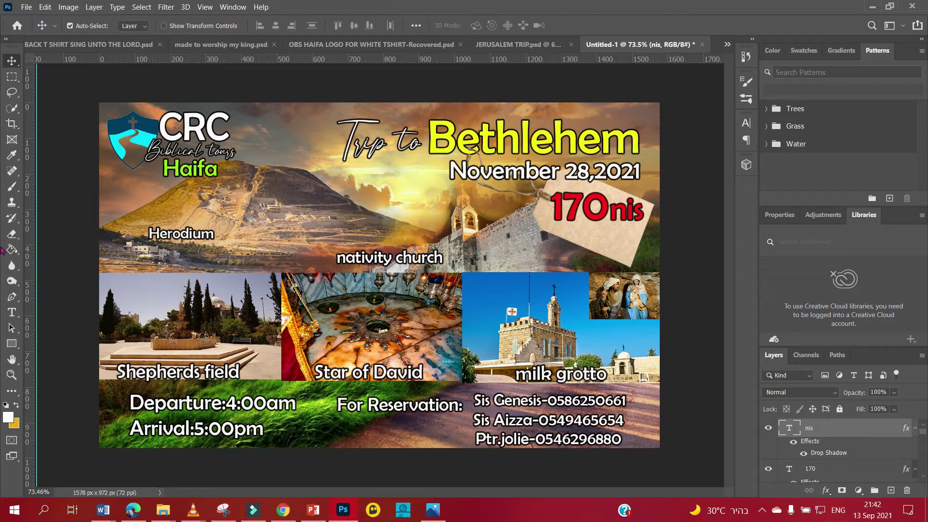
# Move the nativity church caption copy onto the price tag
pyautogui.click(247, 261)
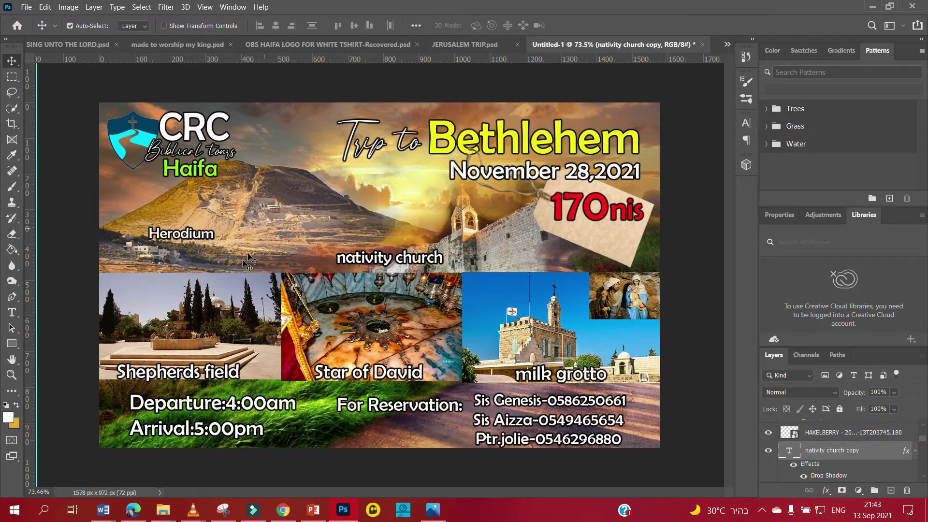
pyautogui.moveTo(837, 471); pyautogui.dragTo(837, 425)
pyautogui.click(213, 404)
# Shrink the departure/arrival text and the For Reservation: heading
pyautogui.hotkey('ctrl', 't')
pyautogui.moveTo(297, 440); pyautogui.dragTo(238, 441)
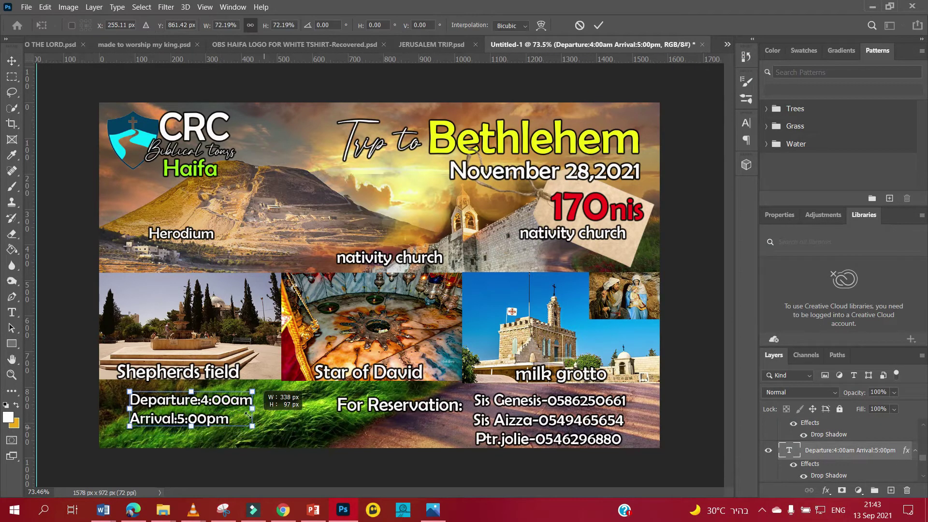
pyautogui.press('Return')
pyautogui.moveTo(367, 405); pyautogui.dragTo(345, 390)
# Move the phone number layers under For Reservation: and merge them into one
pyautogui.click(571, 410)
pyautogui.keyDown('ctrl'); pyautogui.click(850, 428); pyautogui.keyUp('ctrl')
pyautogui.rightClick(856, 428)
pyautogui.click(862, 425)
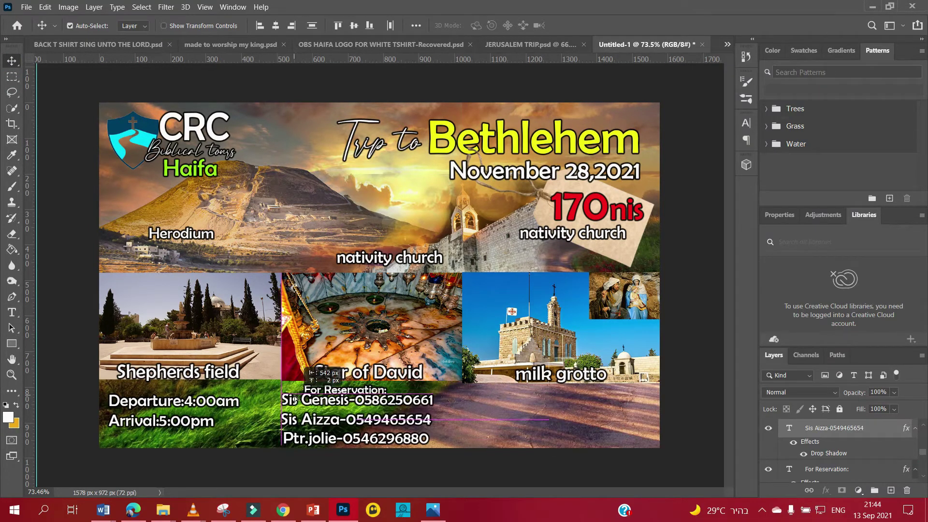
pyautogui.moveTo(476, 409); pyautogui.dragTo(284, 408)
pyautogui.rightClick(851, 469)
pyautogui.click(754, 440)
pyautogui.click(69, 7)
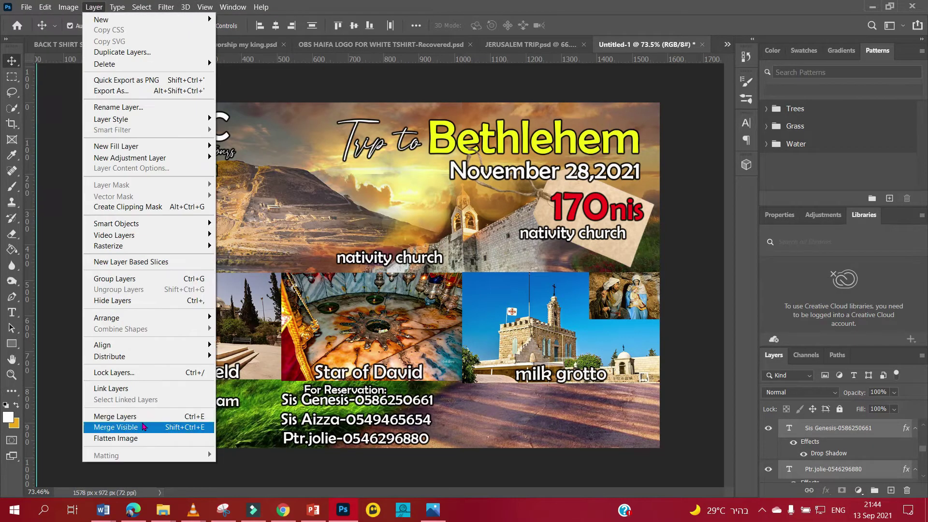
pyautogui.click(111, 428)
# Position the merged phone number block just below milk grotto
pyautogui.hotkey('ctrl', 't')
pyautogui.moveTo(378, 422); pyautogui.dragTo(592, 414)
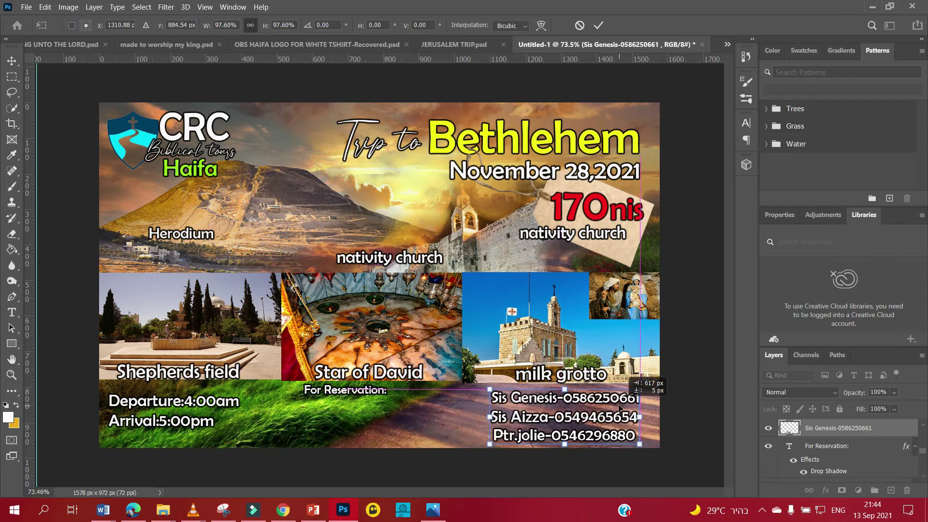
pyautogui.moveTo(592, 413); pyautogui.dragTo(653, 387)
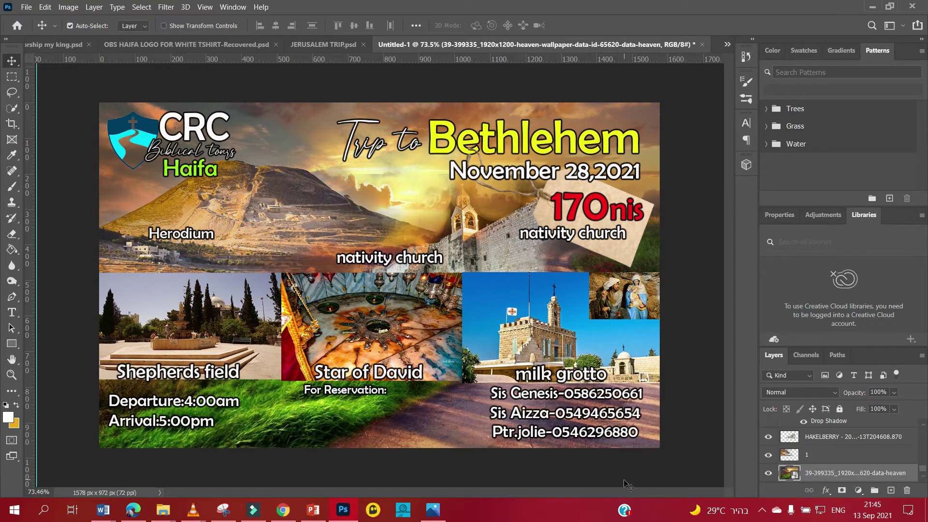
pyautogui.press('Return')
pyautogui.moveTo(346, 391); pyautogui.dragTo(346, 399)
# Realign the For Reservation: heading beside the phone numbers
pyautogui.doubleClick(360, 389)
pyautogui.press('Escape')
pyautogui.hotkey('shift', 'Up')
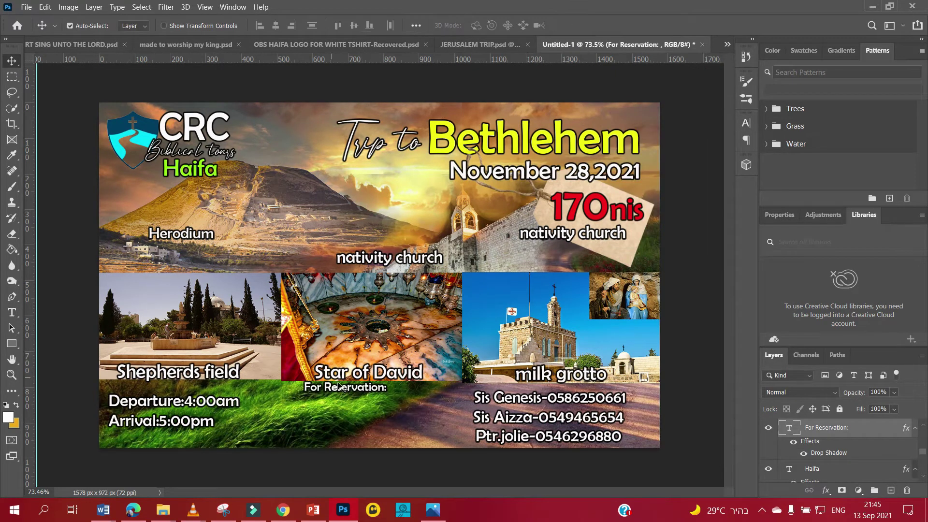
pyautogui.moveTo(385, 408); pyautogui.dragTo(385, 405)
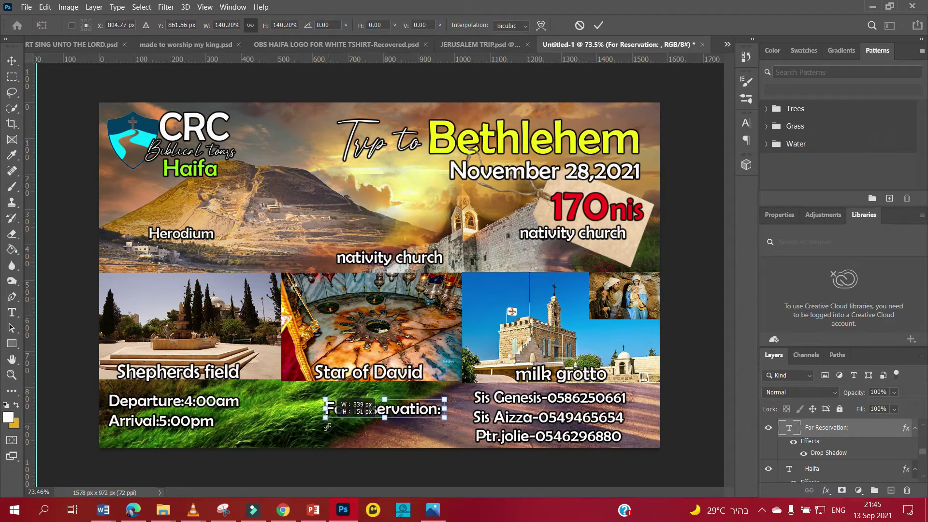
# Split the Bus Fare & KFC lunch inclusions onto a second line in yellow
pyautogui.doubleClick(573, 233)
pyautogui.write('nch)')
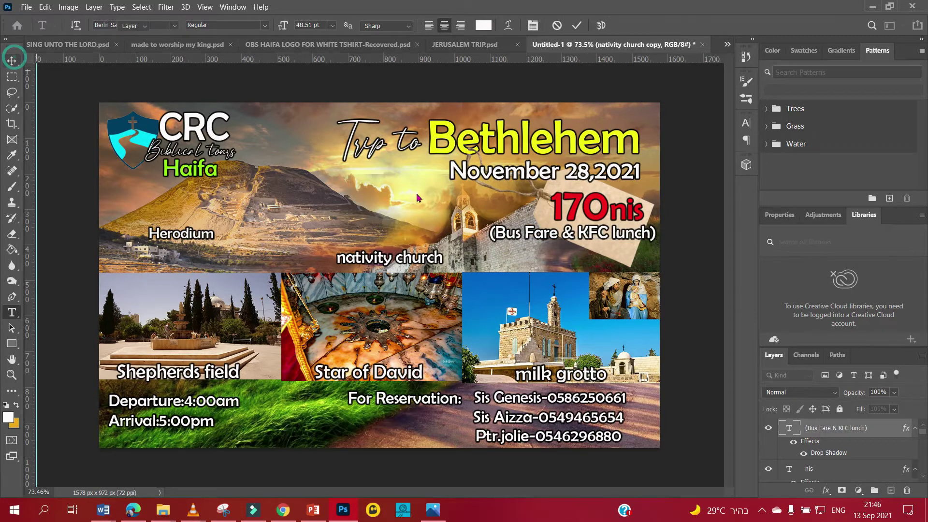
pyautogui.click(494, 235)
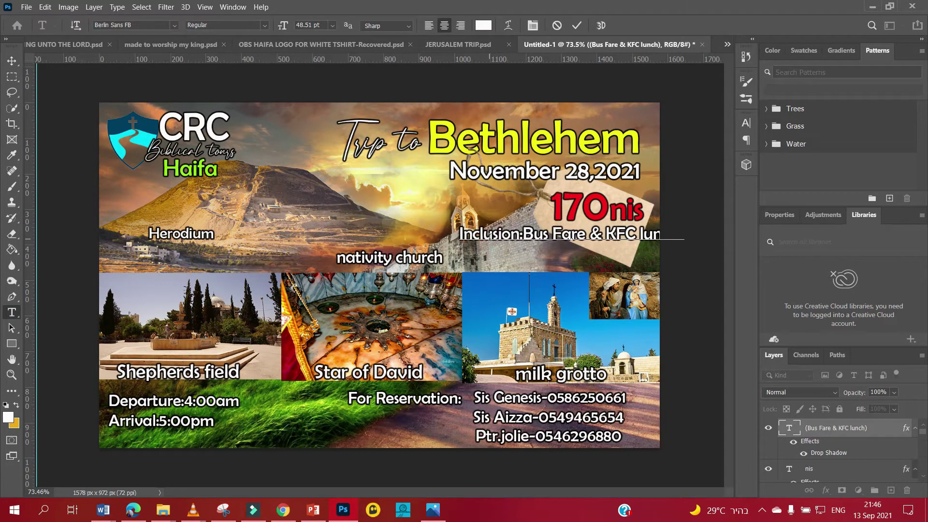
pyautogui.press('Return')
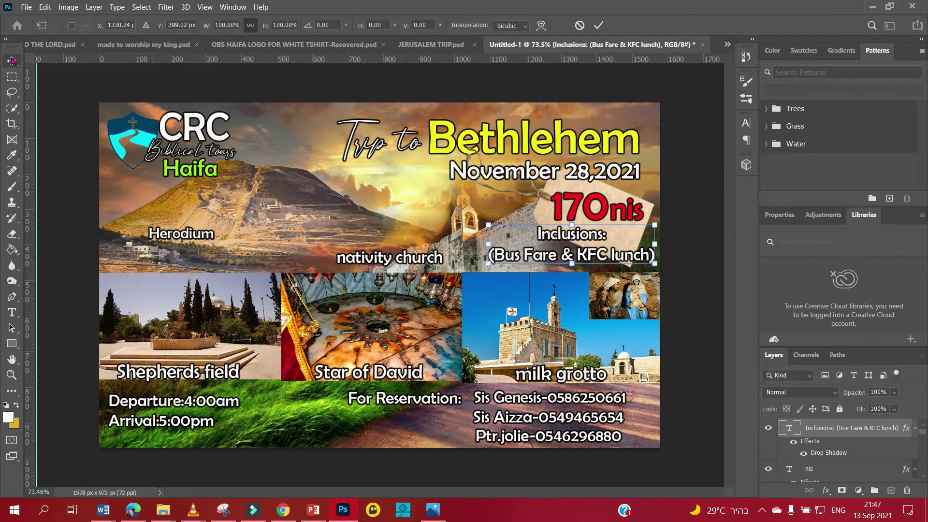
pyautogui.click(483, 25)
pyautogui.press('Return')
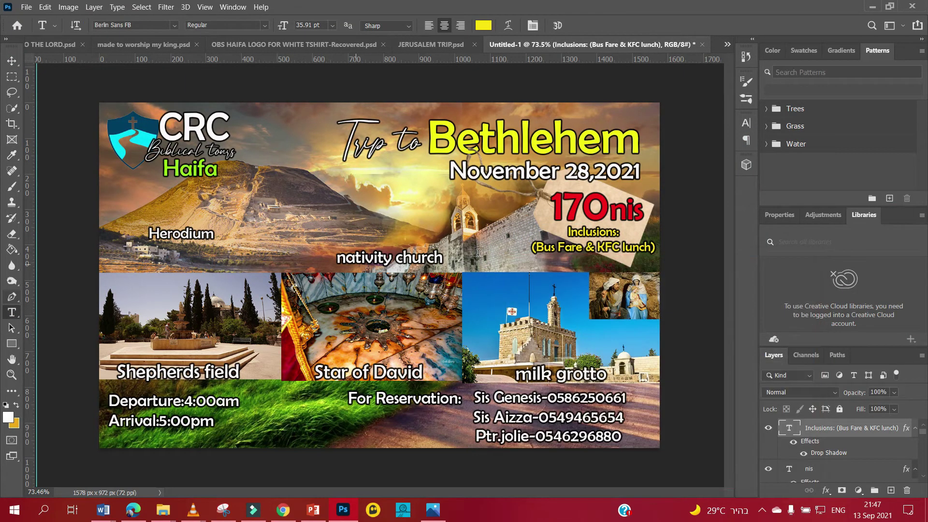
# Colour both the 170 and nis price text bright green
pyautogui.click(597, 208)
pyautogui.click(483, 25)
pyautogui.press('Return')
pyautogui.click(627, 208)
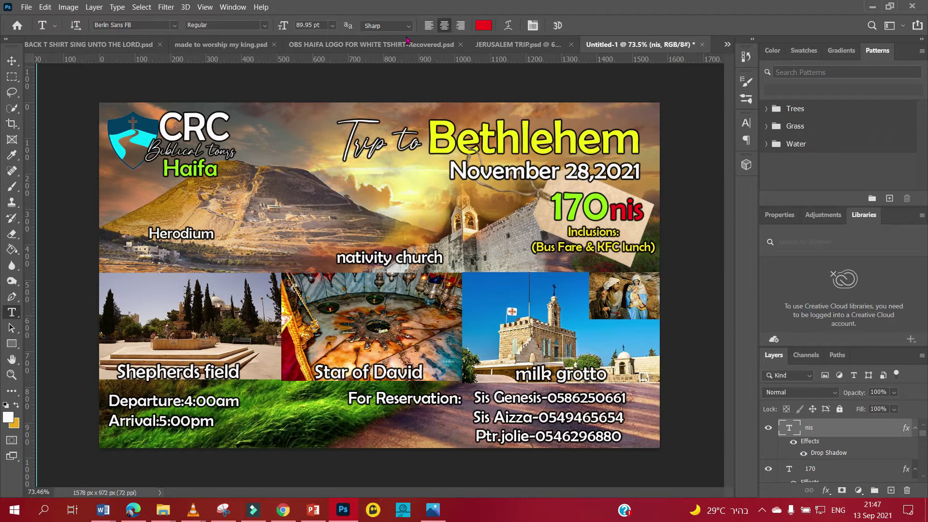
pyautogui.click(484, 25)
pyautogui.click(652, 294)
pyautogui.press('Return')
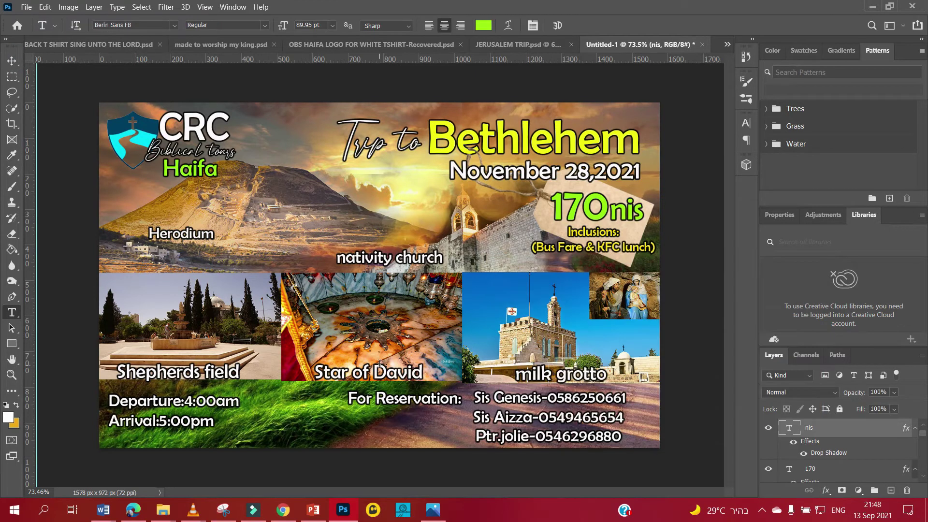
# Move Star of David, Shepherds field, nativity church and milk grotto labels to their photos' tops
pyautogui.click(11, 61)
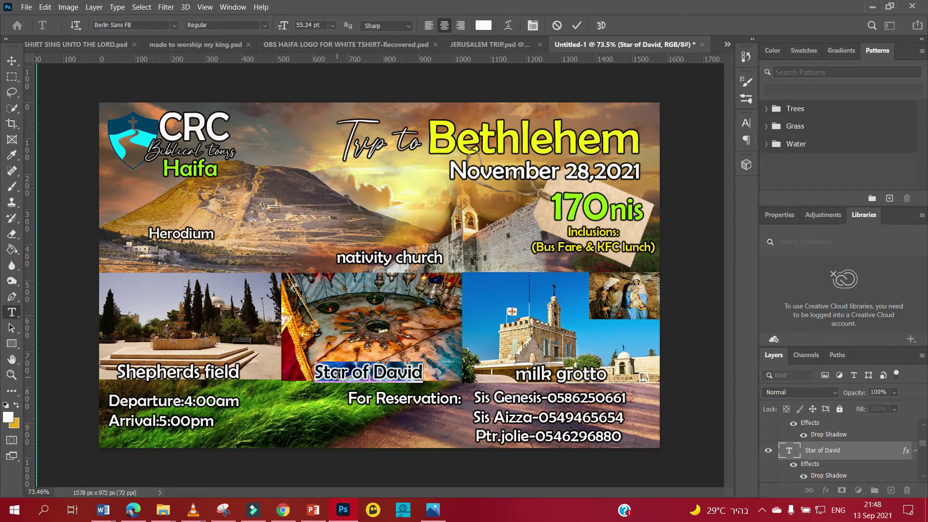
pyautogui.moveTo(368, 372); pyautogui.dragTo(381, 283)
pyautogui.moveTo(170, 370); pyautogui.dragTo(178, 283)
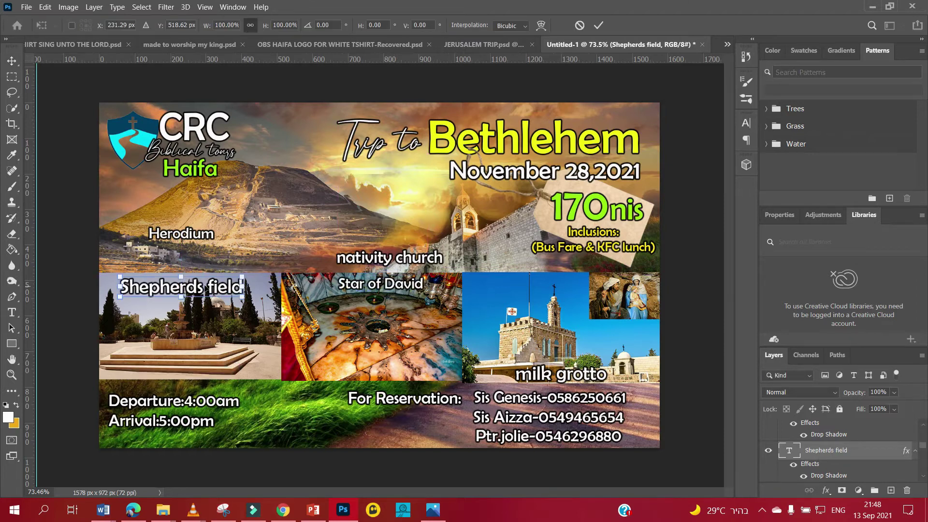
pyautogui.moveTo(382, 257); pyautogui.dragTo(382, 233)
pyautogui.moveTo(551, 374); pyautogui.dragTo(543, 276)
# Group the milk grotto label and brighten the milk grotto photo with Brightness/Contrast
pyautogui.hotkey('ctrl', 'g')
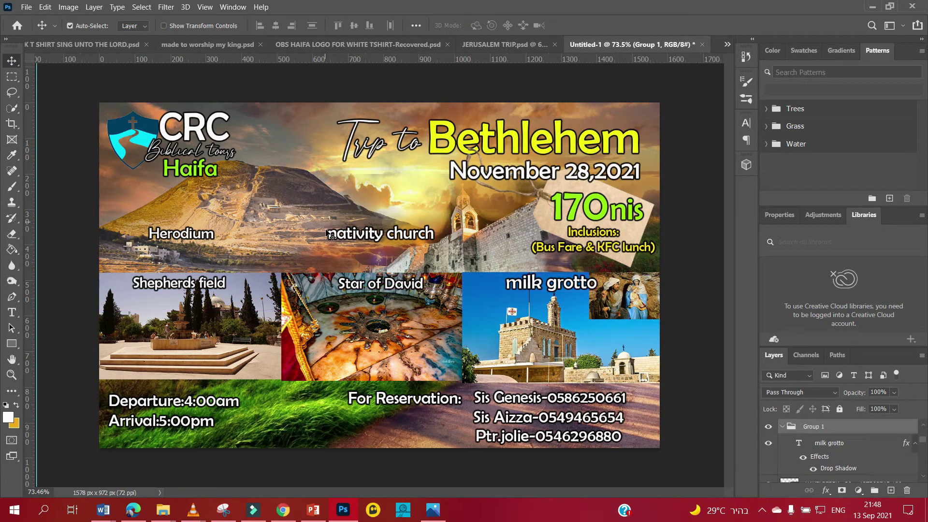
pyautogui.hotkey('ctrl', 't')
pyautogui.press('Return')
pyautogui.click(68, 7)
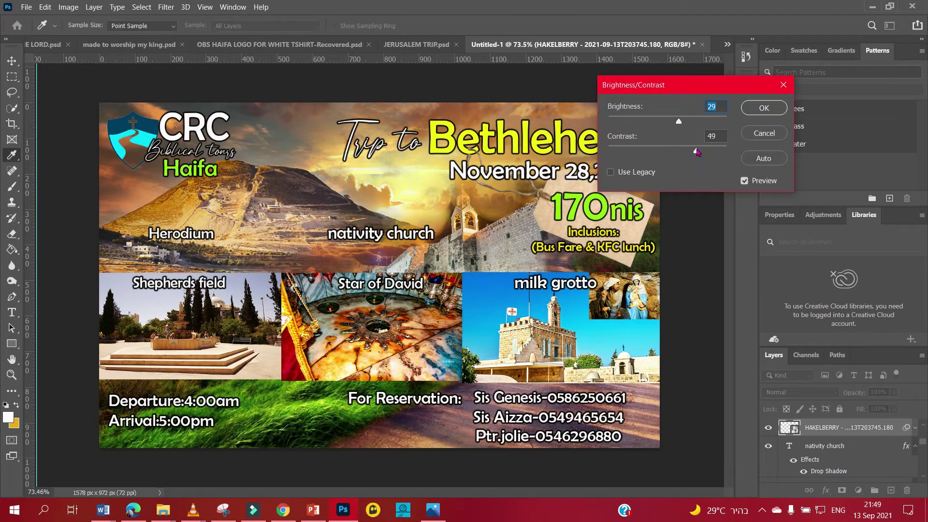
pyautogui.press('Return')
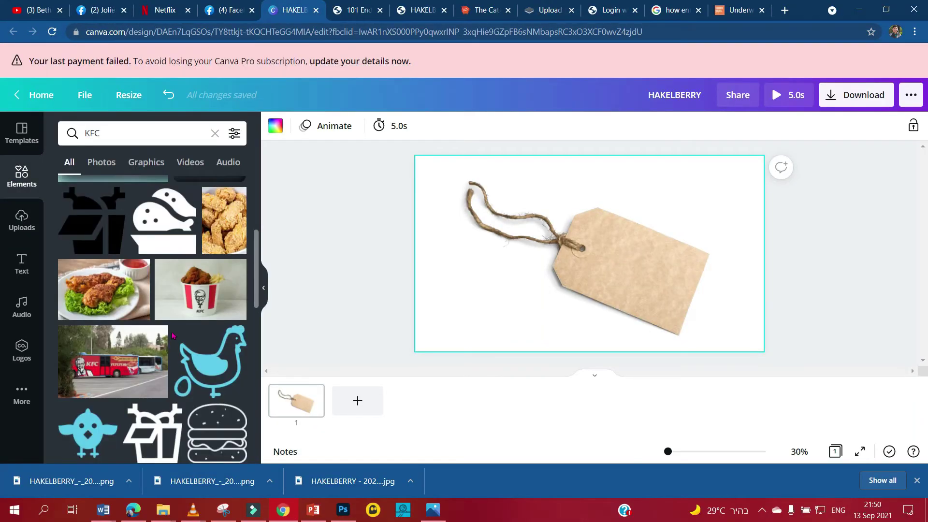
# Add 'BETHLEHEM' to the KFC image search and browse the results
pyautogui.click(119, 133)
pyautogui.write('BETHLEHEM')
pyautogui.press('Return')
pyautogui.scroll(-5, 206, 312)
pyautogui.scroll(-5, 206, 312)
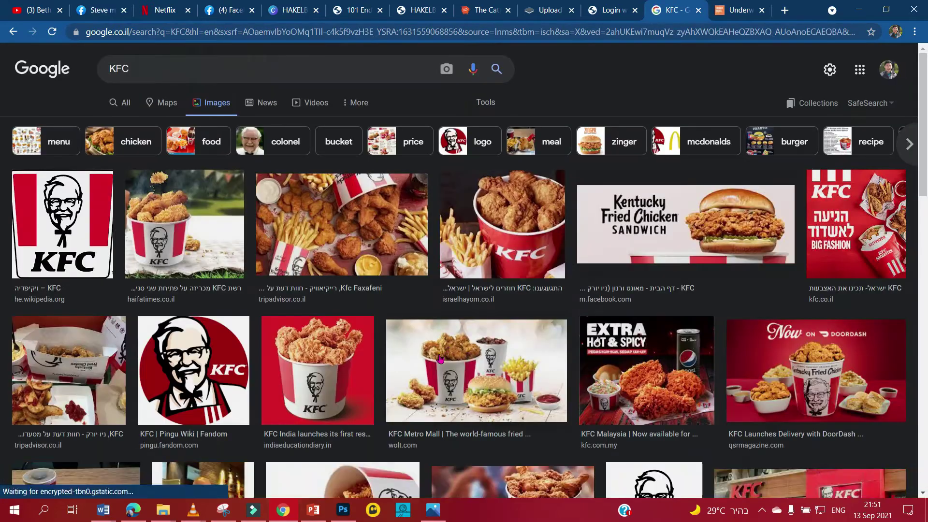
pyautogui.scroll(-8, 484, 248)
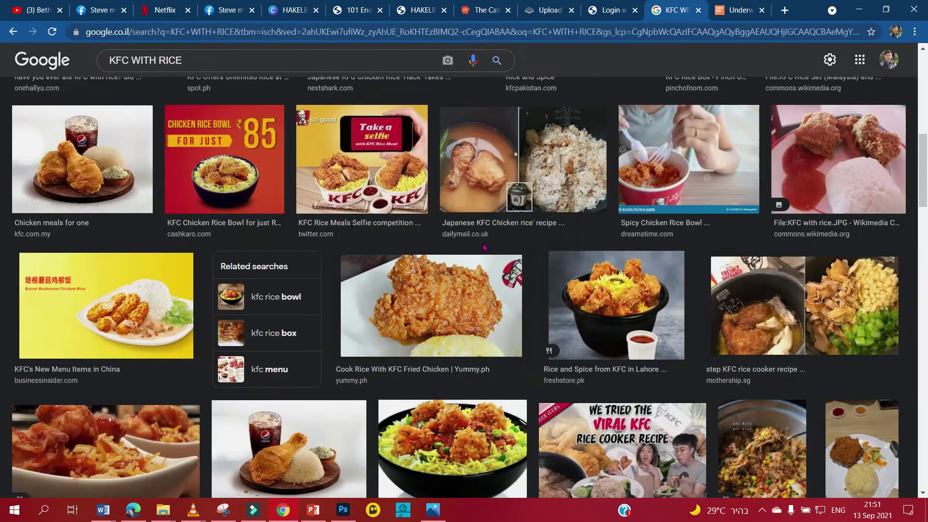
pyautogui.scroll(-5, 484, 248)
# Preview the Chicken Rice Meal image and scroll further through the results
pyautogui.click(75, 394)
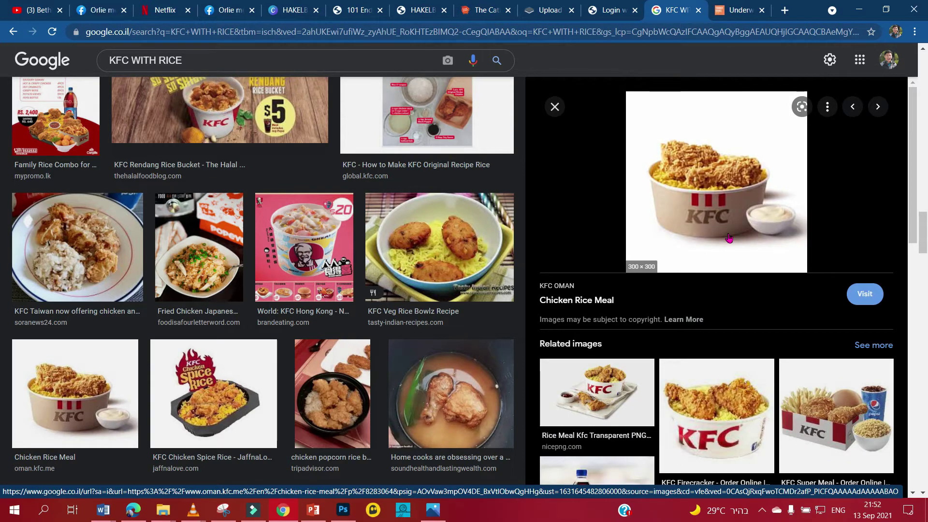
pyautogui.scroll(-5, 467, 434)
pyautogui.scroll(-5, 333, 311)
pyautogui.scroll(-5, 333, 311)
pyautogui.scroll(-5, 367, 334)
pyautogui.scroll(-5, 415, 363)
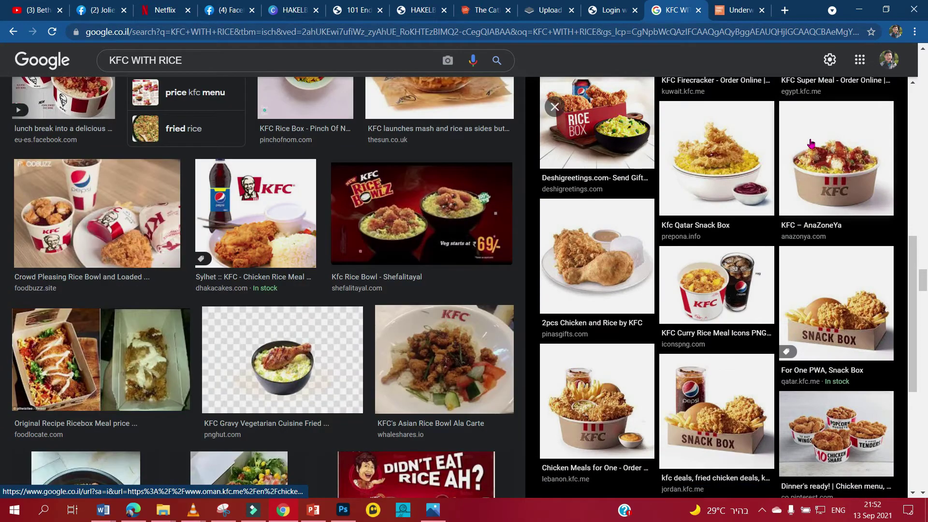
pyautogui.scroll(-5, 476, 391)
# Save the Chicken Meals for One bucket image and drag it onto the poster
pyautogui.click(597, 402)
pyautogui.rightClick(714, 154)
pyautogui.click(745, 338)
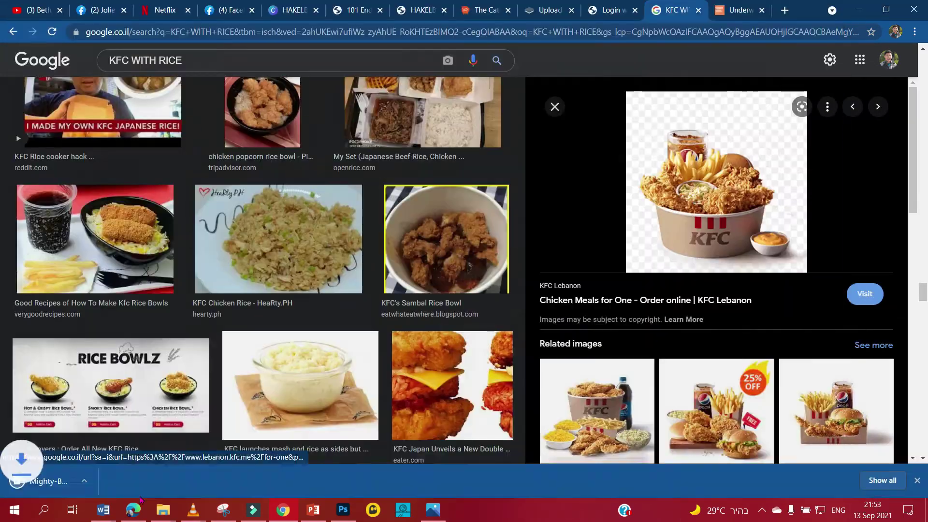
pyautogui.click(163, 510)
pyautogui.moveTo(387, 282); pyautogui.dragTo(349, 368)
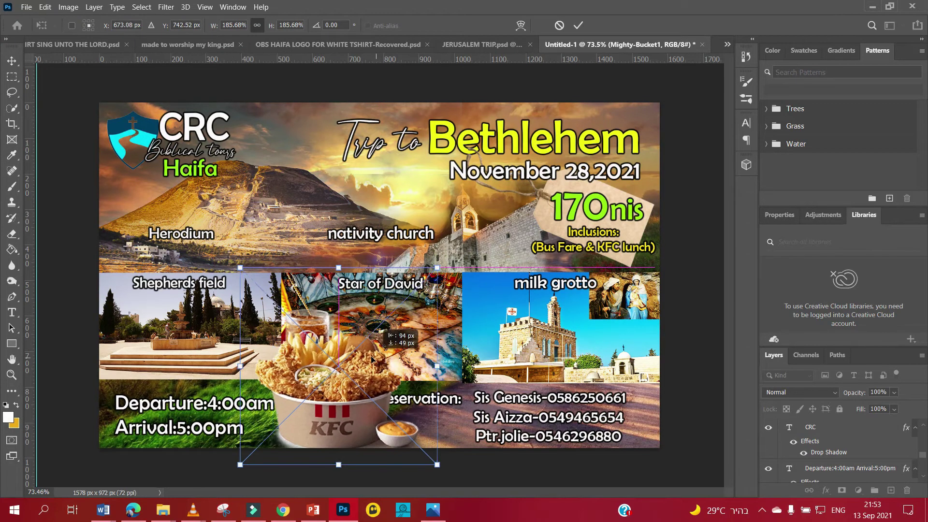
# Place the KFC bucket image and position it at the bottom centre
pyautogui.press('Return')
pyautogui.moveTo(301, 406); pyautogui.dragTo(311, 406)
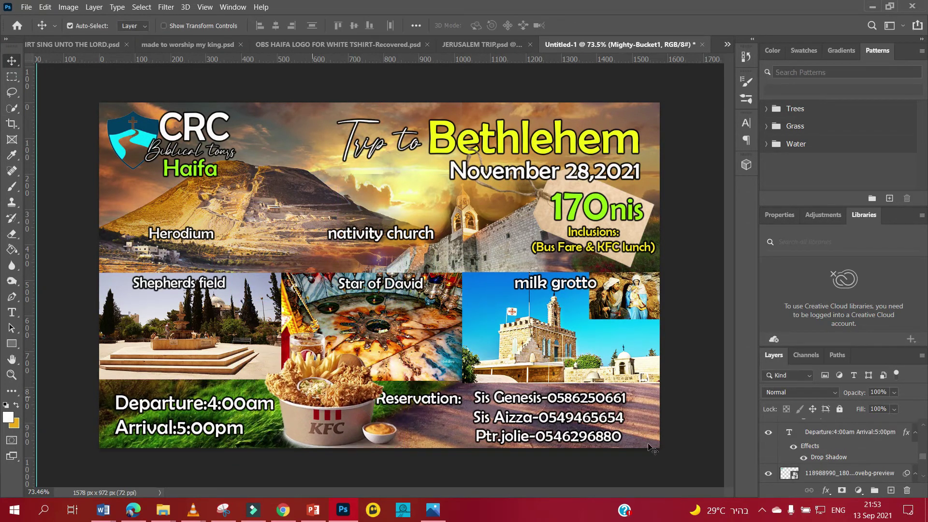
pyautogui.moveTo(825, 432)
pyautogui.mouseDown()
pyautogui.moveTo(846, 443)
pyautogui.moveTo(832, 422)
pyautogui.mouseUp()
# Recolour the word KFC in the inclusions text red
pyautogui.doubleClick(588, 261)
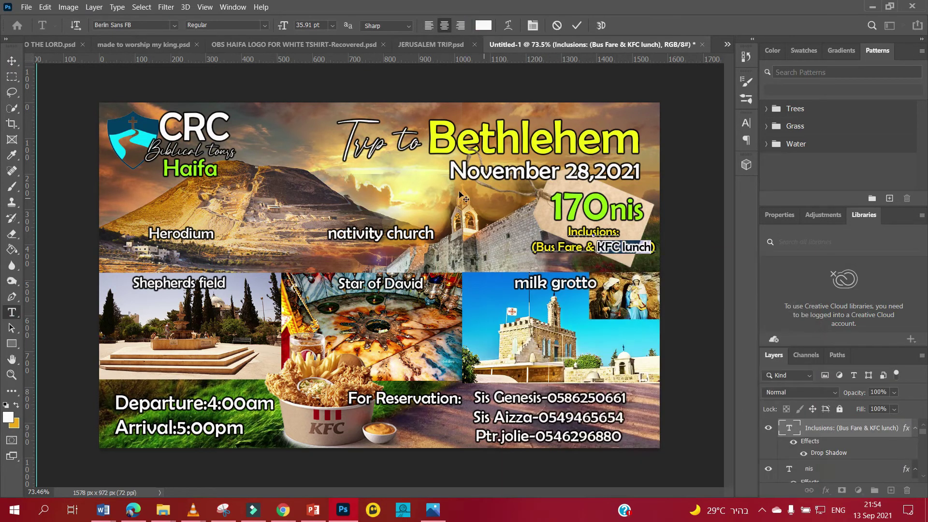
pyautogui.click(483, 25)
pyautogui.press('Escape')
pyautogui.doubleClick(611, 247)
pyautogui.click(483, 25)
pyautogui.click(646, 290)
pyautogui.click(778, 283)
# Transform the KFC bucket layer and adjust its Brightness/Contrast
pyautogui.click(825, 473)
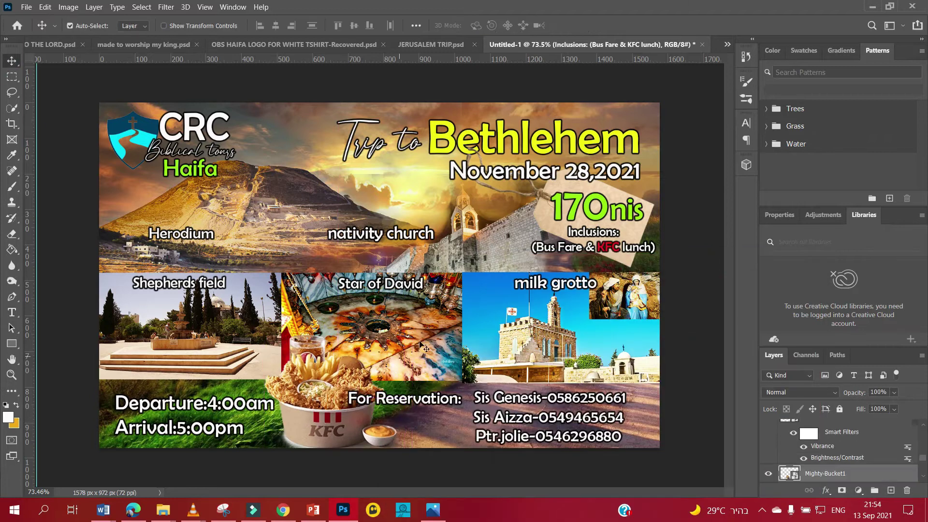
pyautogui.hotkey('ctrl', 't')
pyautogui.press('Return')
pyautogui.click(68, 7)
pyautogui.click(216, 34)
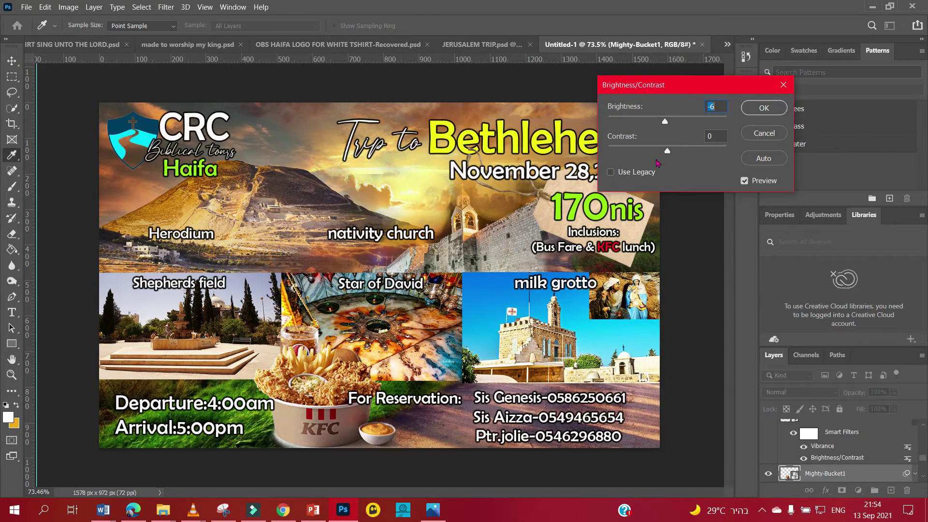
pyautogui.click(760, 109)
# Apply Camera Raw to the bucket: add dehaze, lower vibrance, lift shadows, deepen blacks
pyautogui.click(166, 7)
pyautogui.click(198, 78)
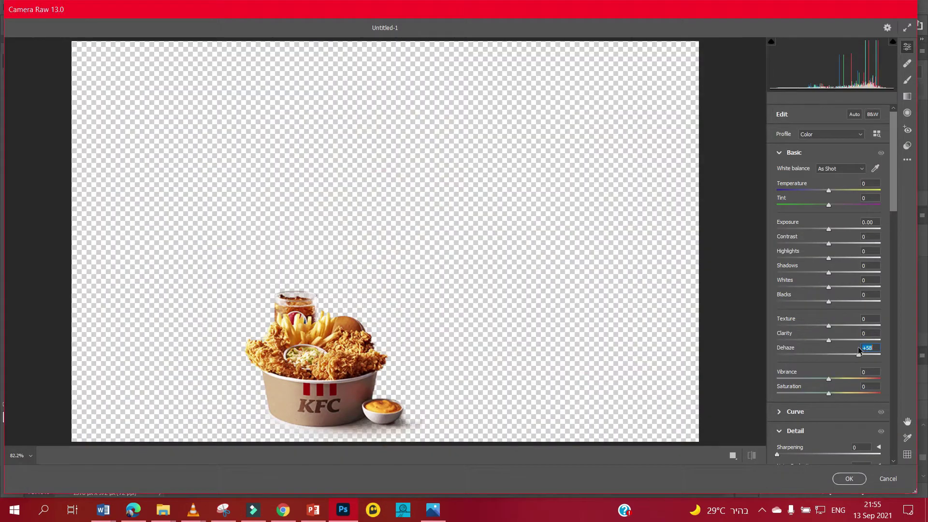
pyautogui.moveTo(829, 379); pyautogui.dragTo(802, 380)
pyautogui.moveTo(831, 302); pyautogui.dragTo(850, 273)
pyautogui.press('Return')
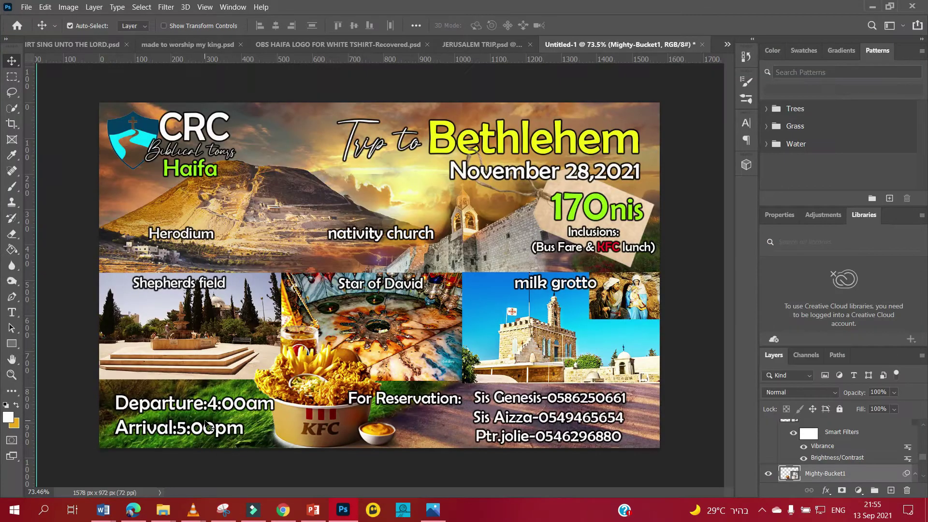
pyautogui.click(306, 133)
# Raise the heaven wallpaper background's brightness and contrast with Brightness/Contrast
pyautogui.hotkey('alt', 'i')
pyautogui.press('a')
pyautogui.press('c')
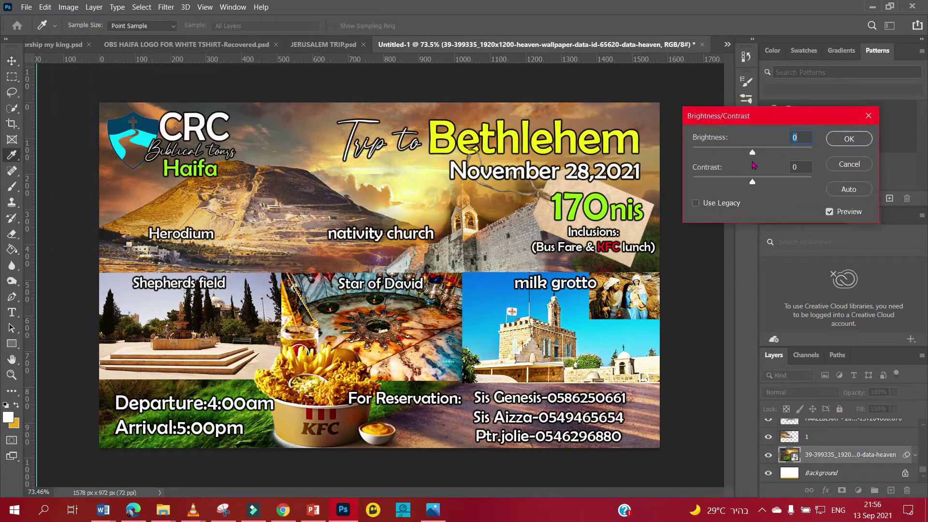
pyautogui.moveTo(752, 152); pyautogui.dragTo(694, 169)
pyautogui.moveTo(753, 181)
pyautogui.mouseDown()
pyautogui.moveTo(693, 182)
pyautogui.moveTo(714, 151)
pyautogui.moveTo(762, 152)
pyautogui.mouseUp()
pyautogui.moveTo(693, 181); pyautogui.dragTo(771, 182)
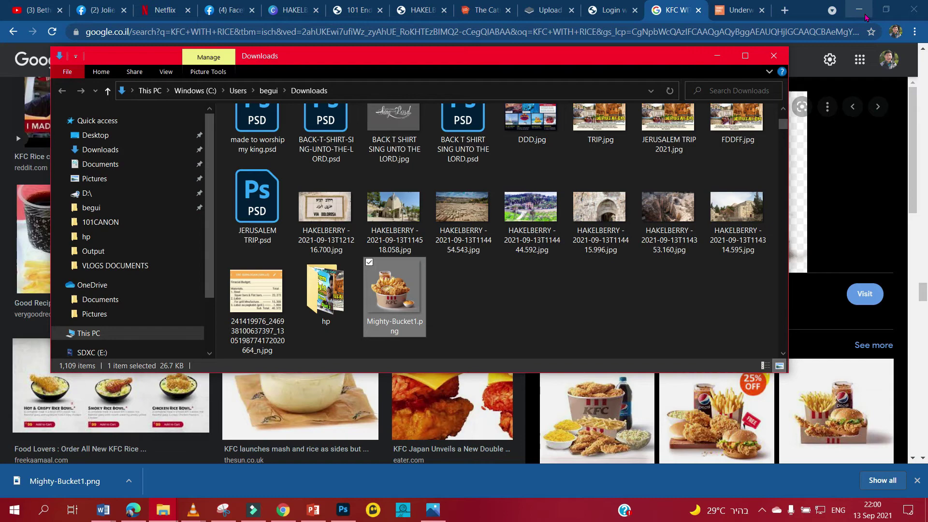
pyautogui.click(341, 512)
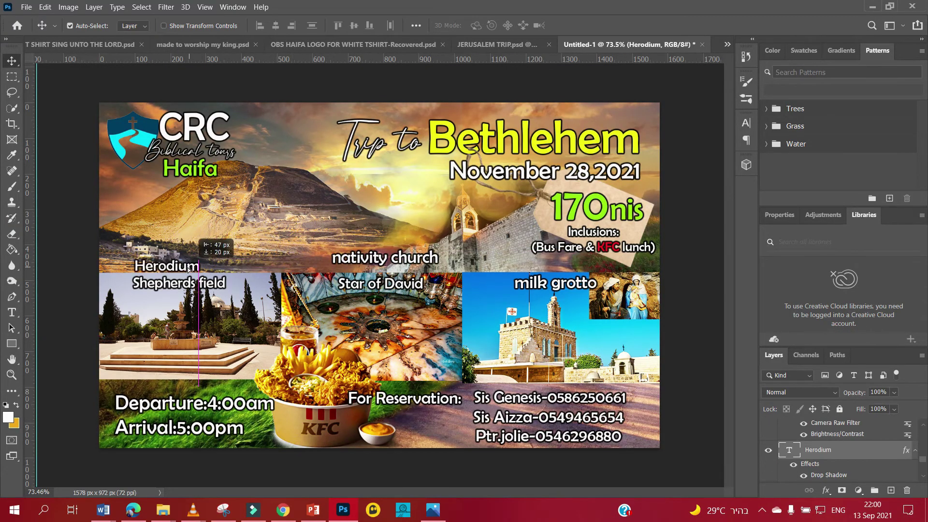
# Commit the nativity church text and move Star of David onto the place-name line
pyautogui.hotkey('ctrl', 'Return')
pyautogui.press('v')
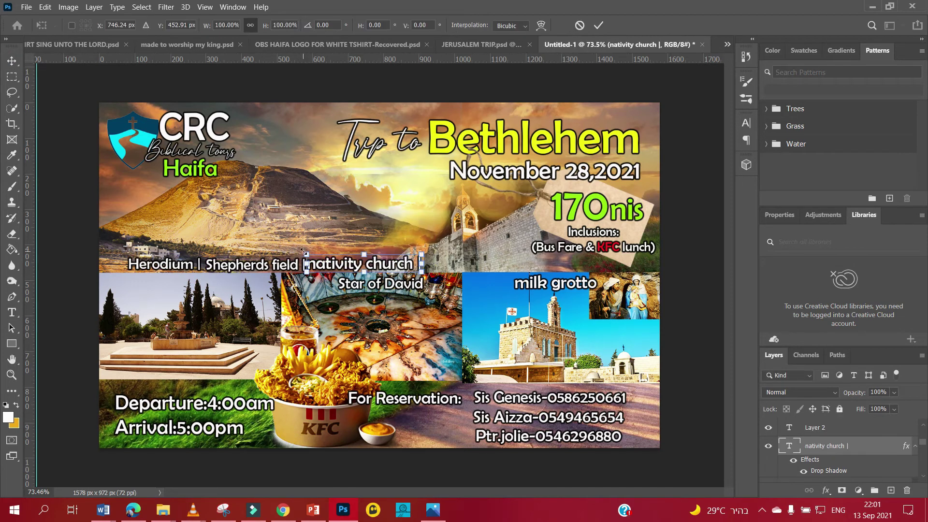
pyautogui.moveTo(380, 284); pyautogui.dragTo(464, 270)
pyautogui.doubleClick(490, 261)
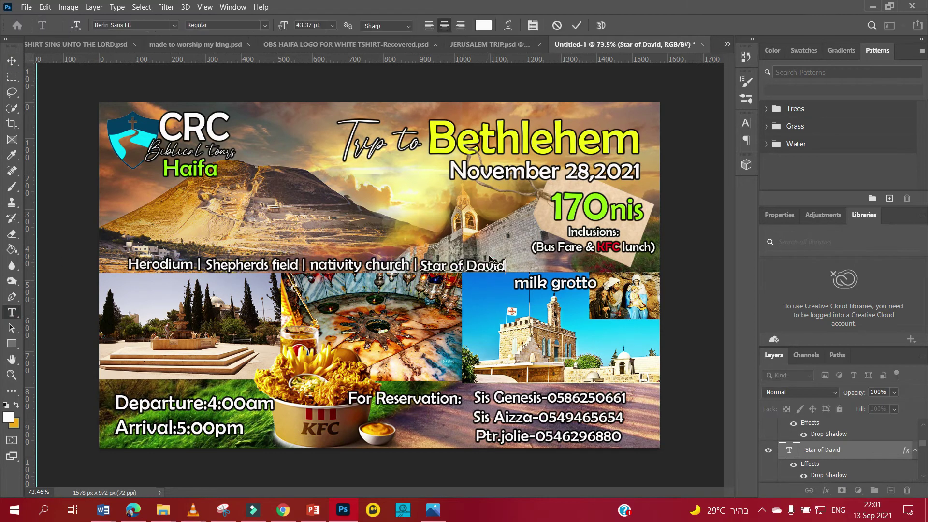